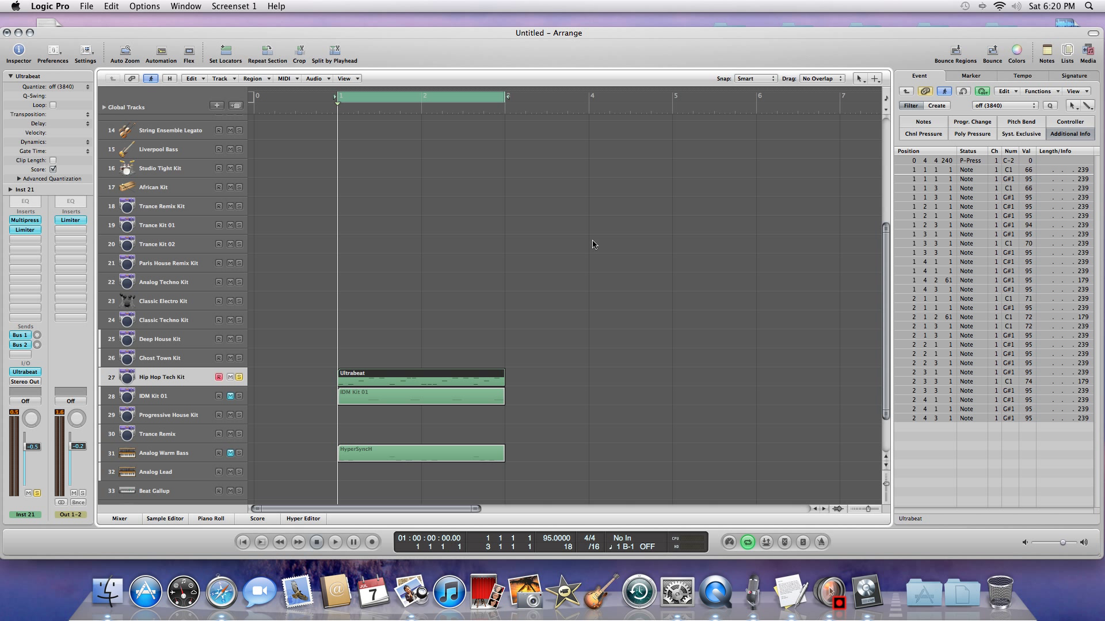
# Play the arrangement, unmuting and re-muting Analog Warm Bass and IDM Kit 01 to audition them.
pyautogui.press('space')
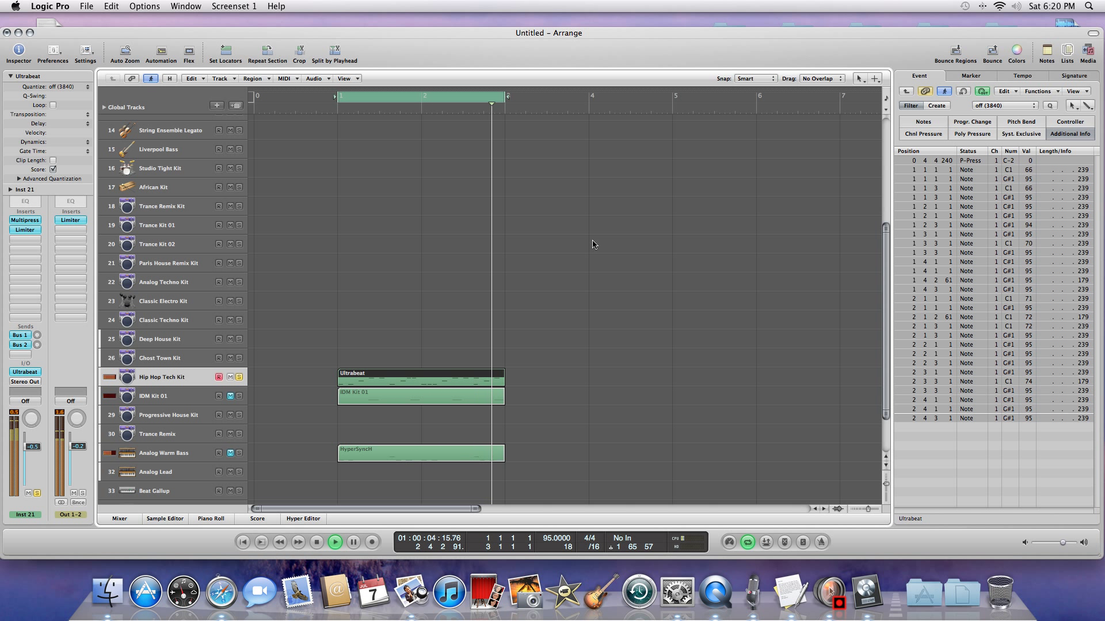
pyautogui.click(230, 453)
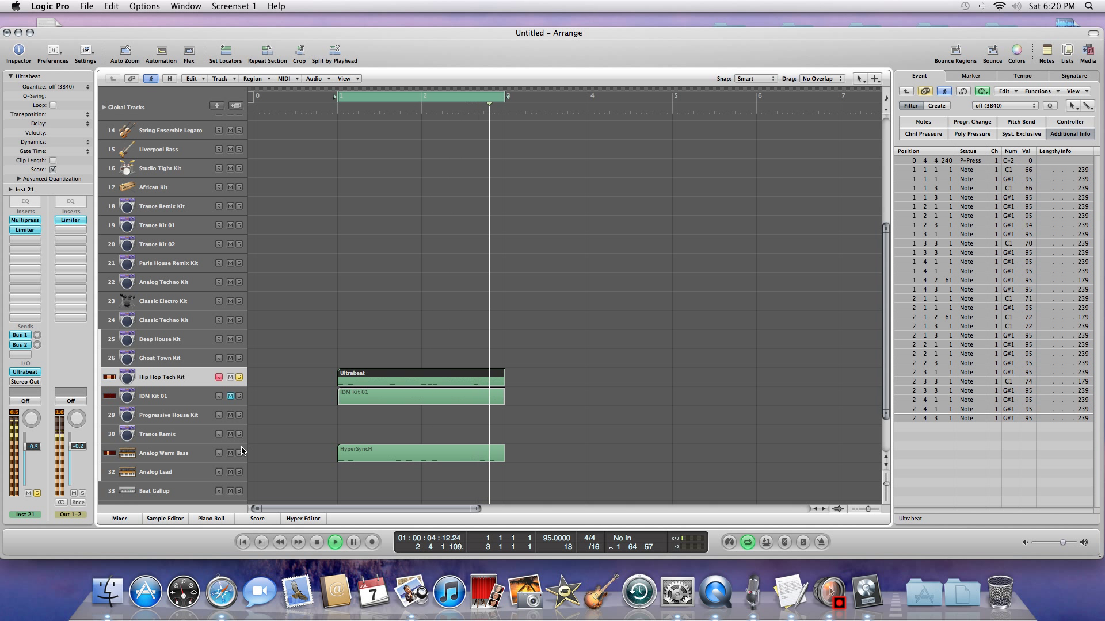
pyautogui.click(239, 378)
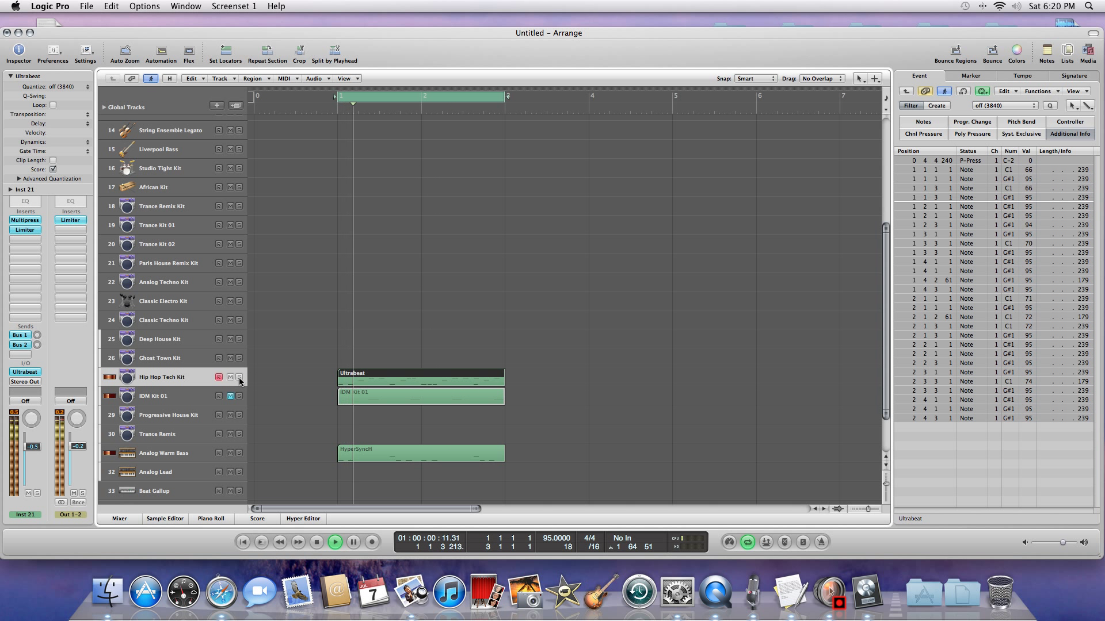
pyautogui.click(230, 397)
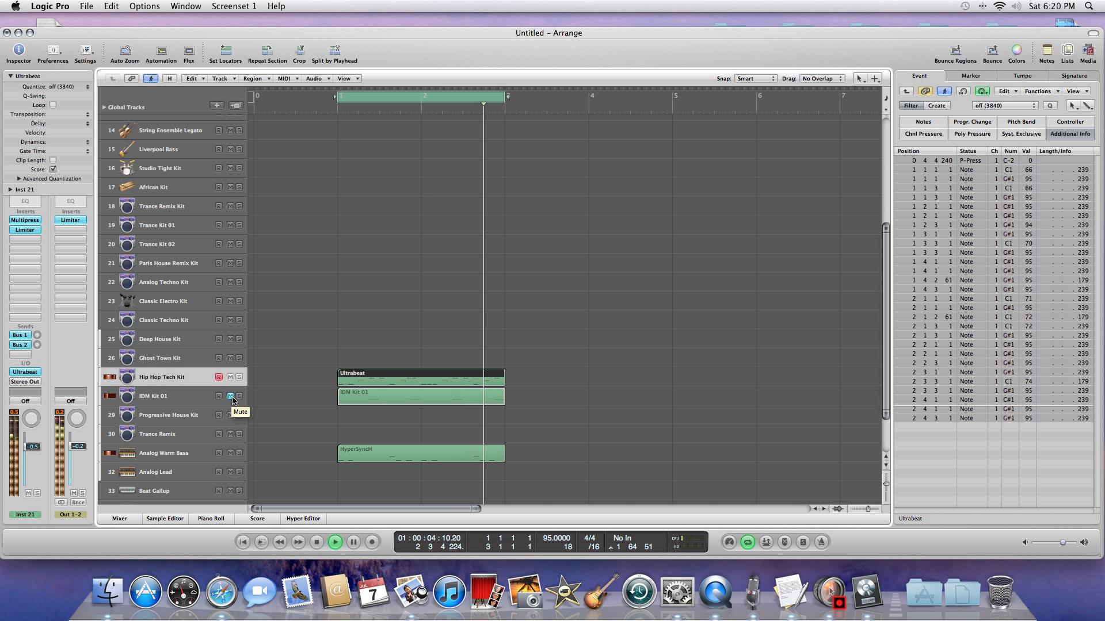
pyautogui.click(230, 397)
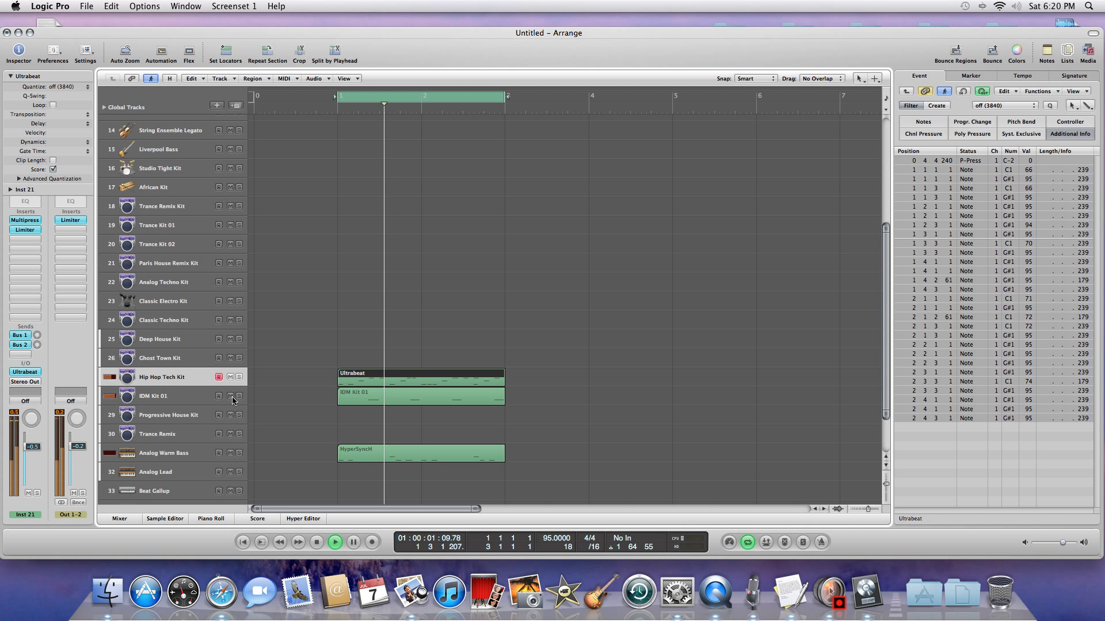
pyautogui.click(193, 397)
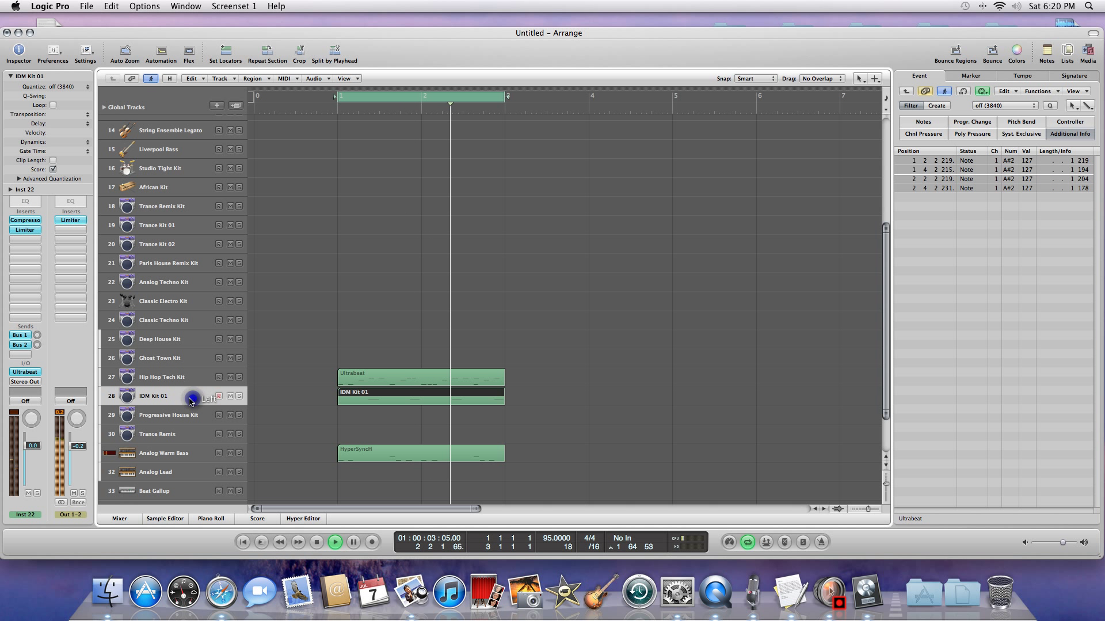
pyautogui.click(229, 396)
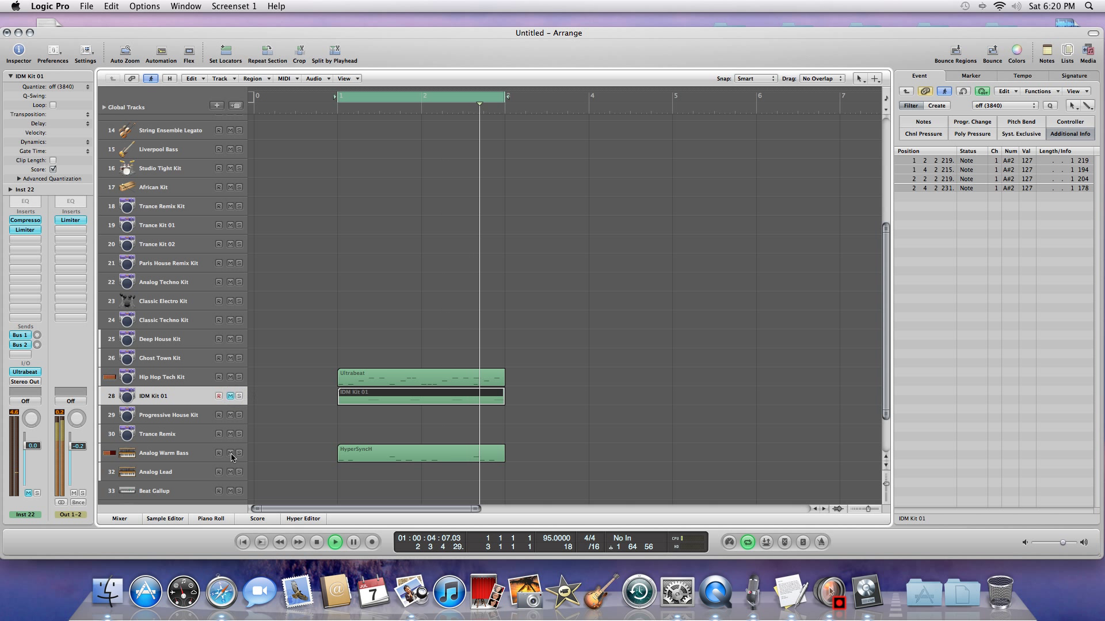
pyautogui.click(232, 454)
pyautogui.click(240, 379)
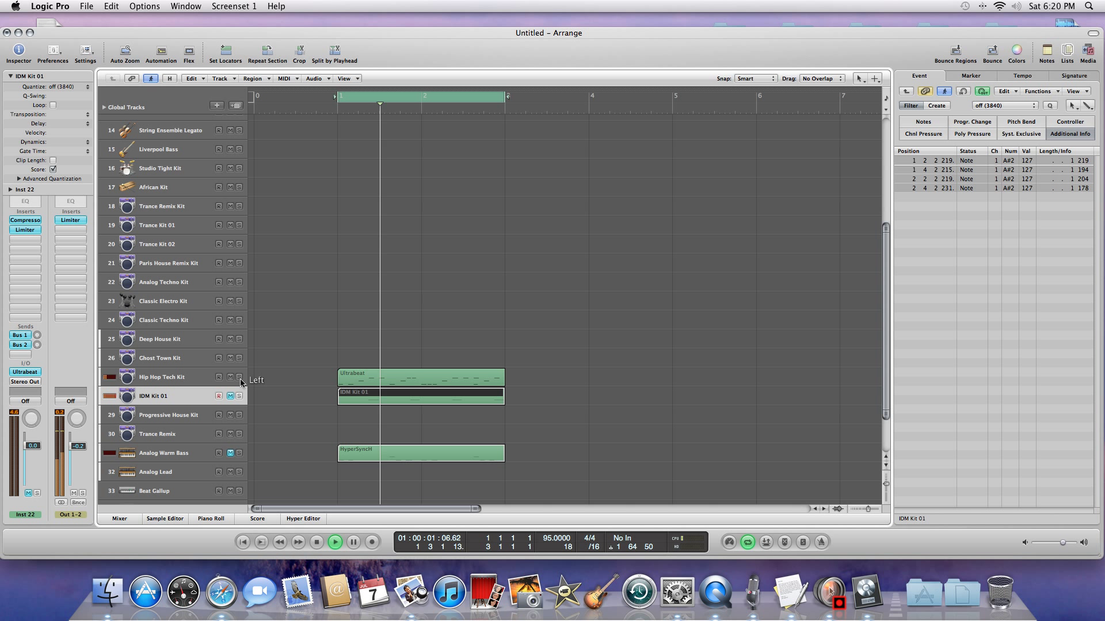
# Select the Hip Hop Tech Kit track, stop playback, and move its Ultrabeat region to bar 4.
pyautogui.click(183, 378)
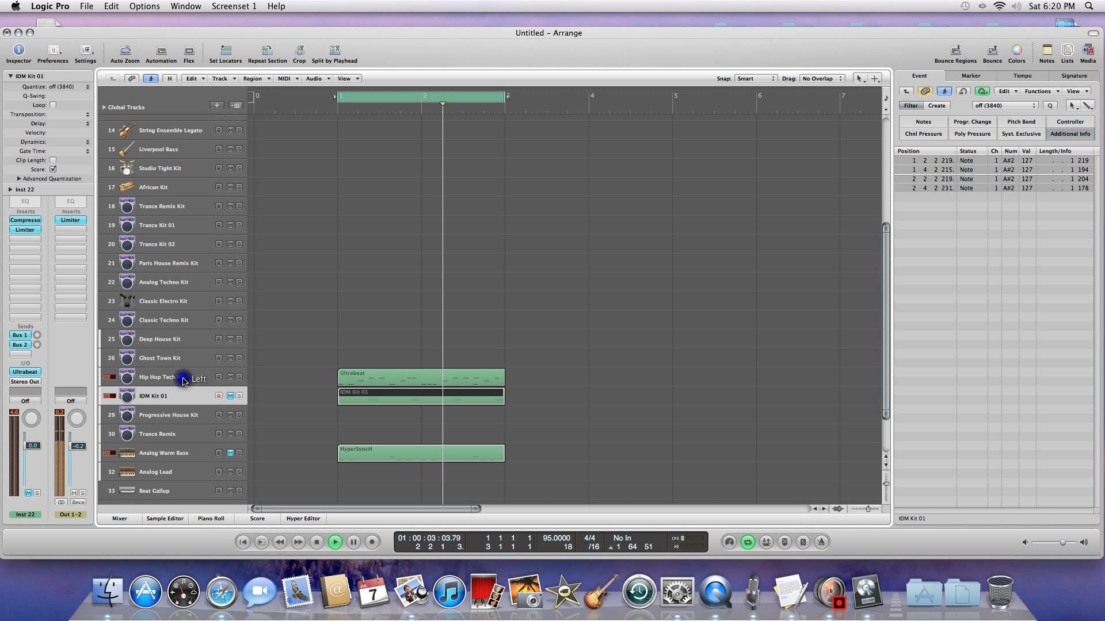
pyautogui.click(316, 544)
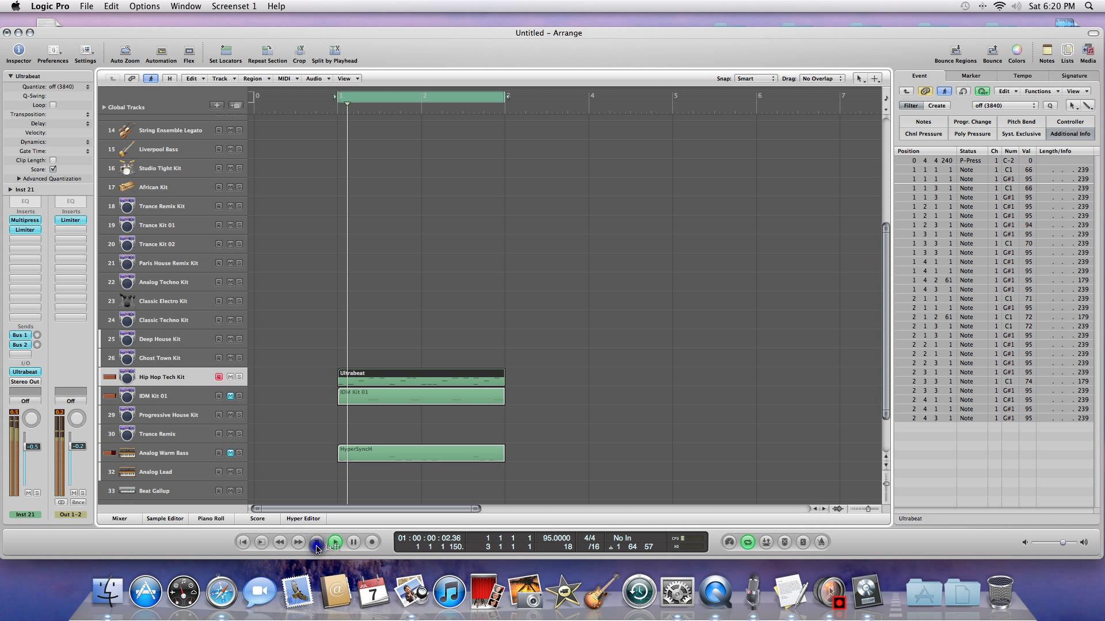
pyautogui.click(316, 548)
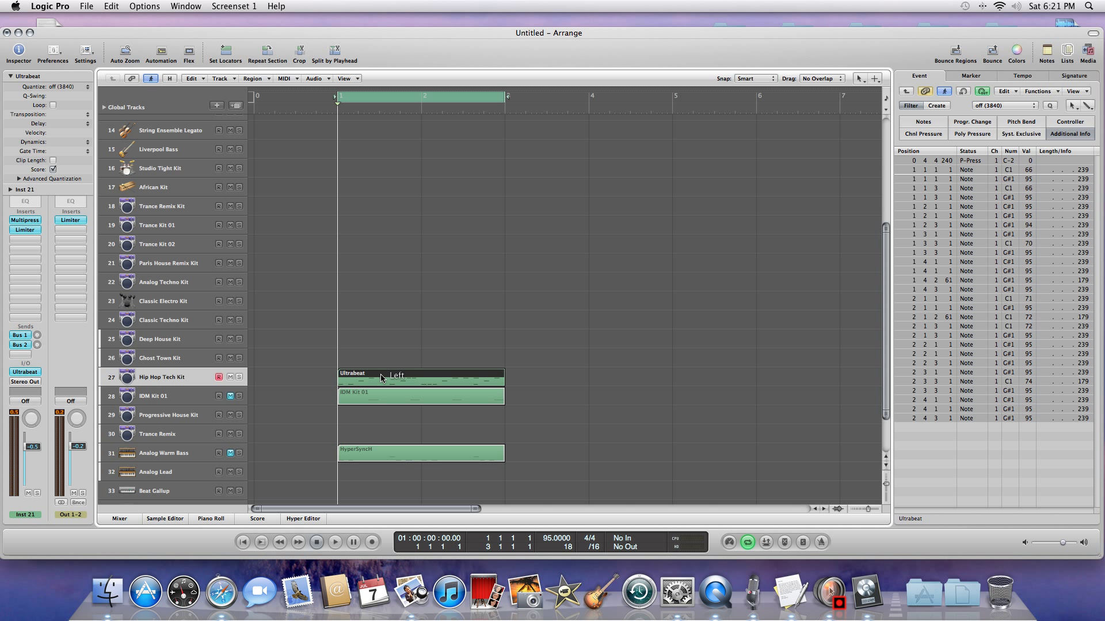
pyautogui.moveTo(368, 378); pyautogui.dragTo(628, 375)
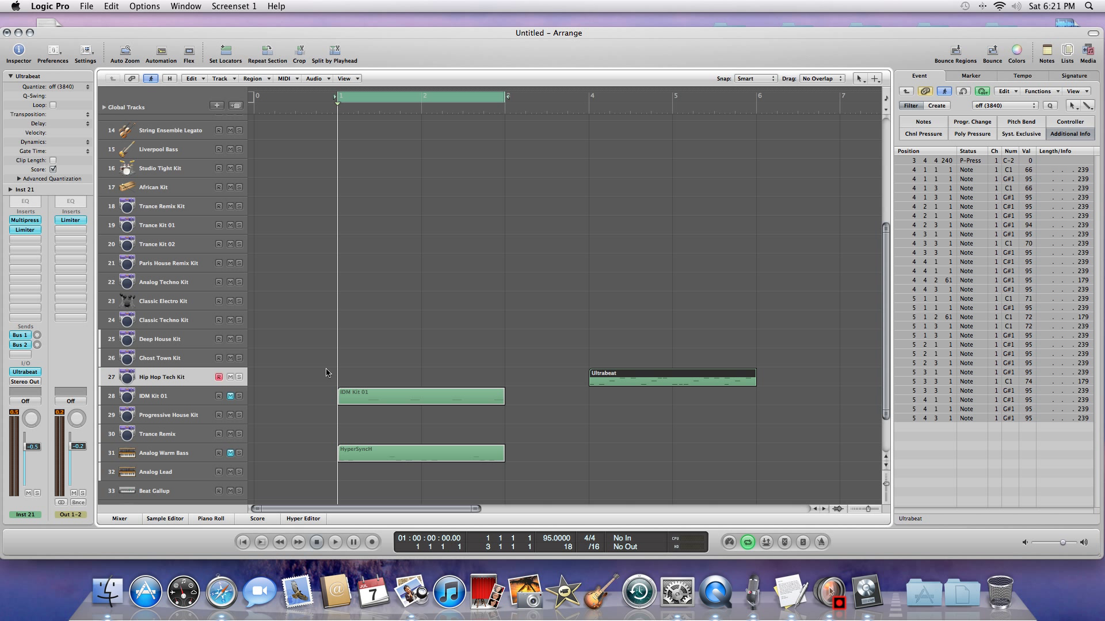
# Open Ultrabeat, inspect a couple of drum voices, then switch on Pedal Hat step 3.
pyautogui.click(28, 372)
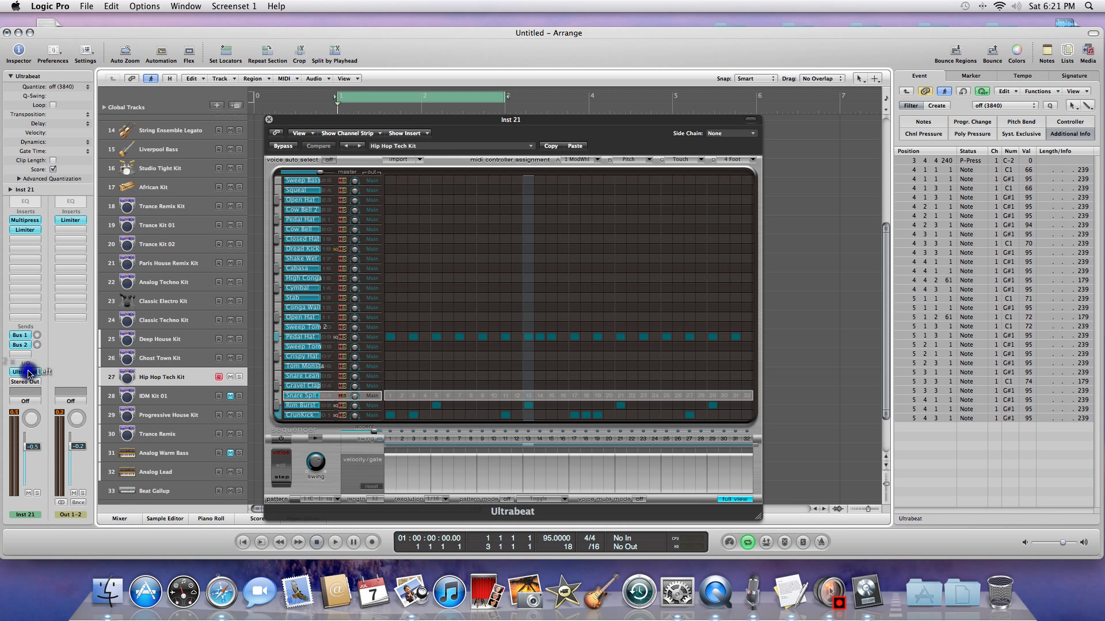
pyautogui.click(725, 501)
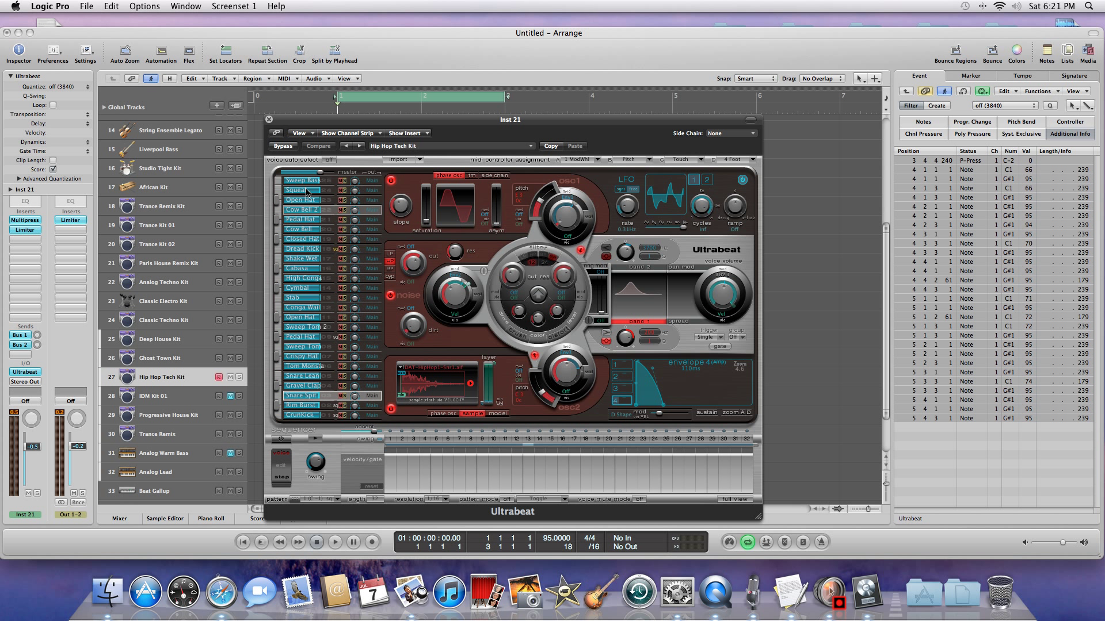
pyautogui.click(307, 192)
pyautogui.click(317, 268)
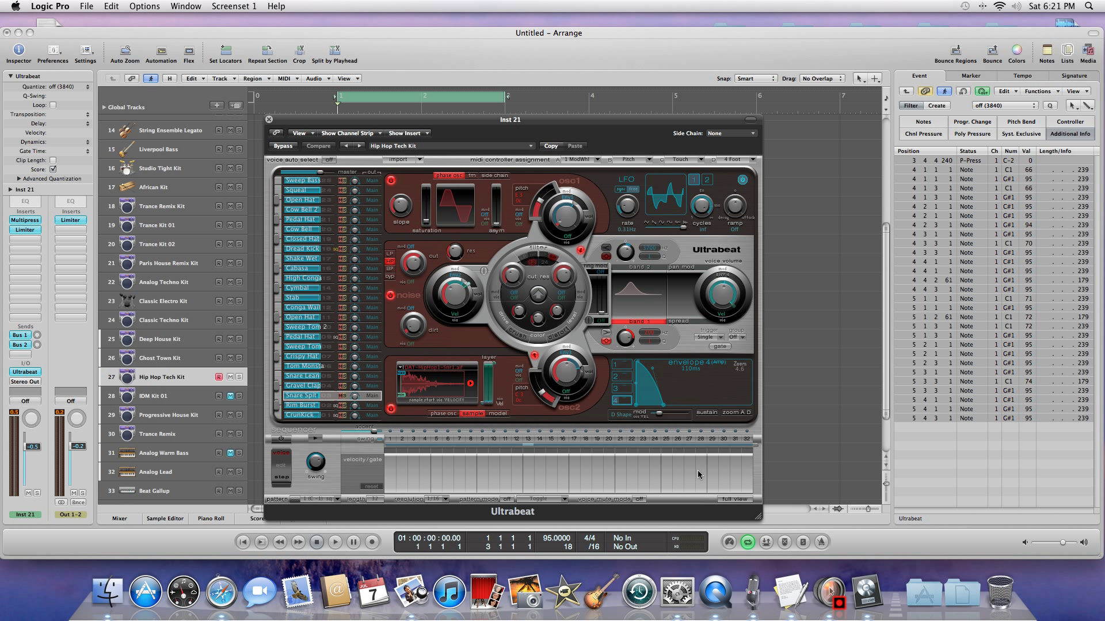
pyautogui.click(726, 499)
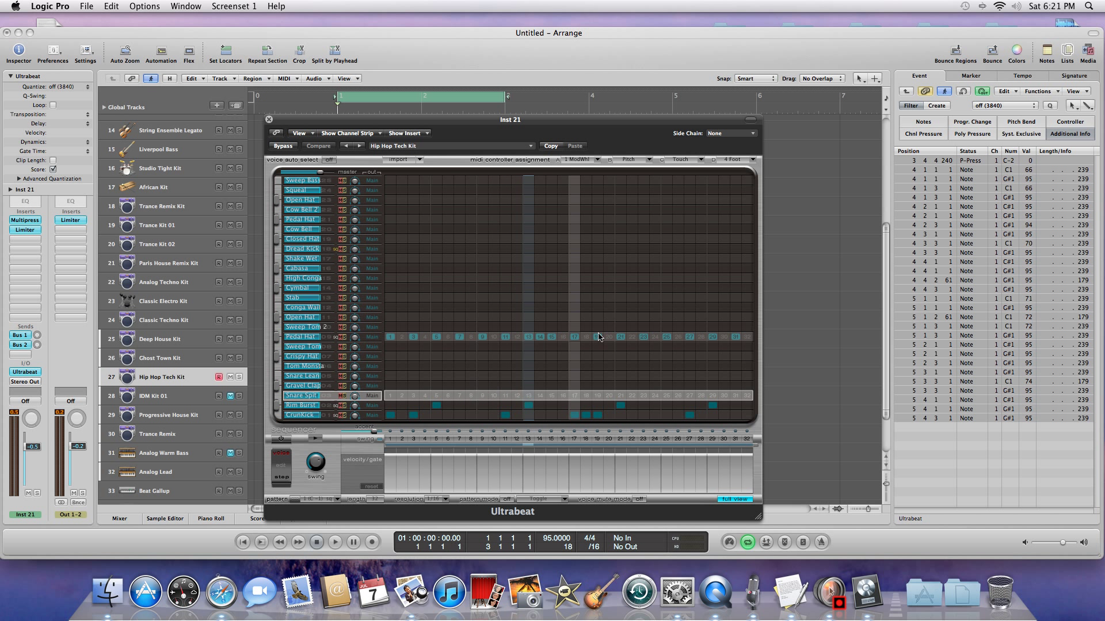
pyautogui.click(413, 338)
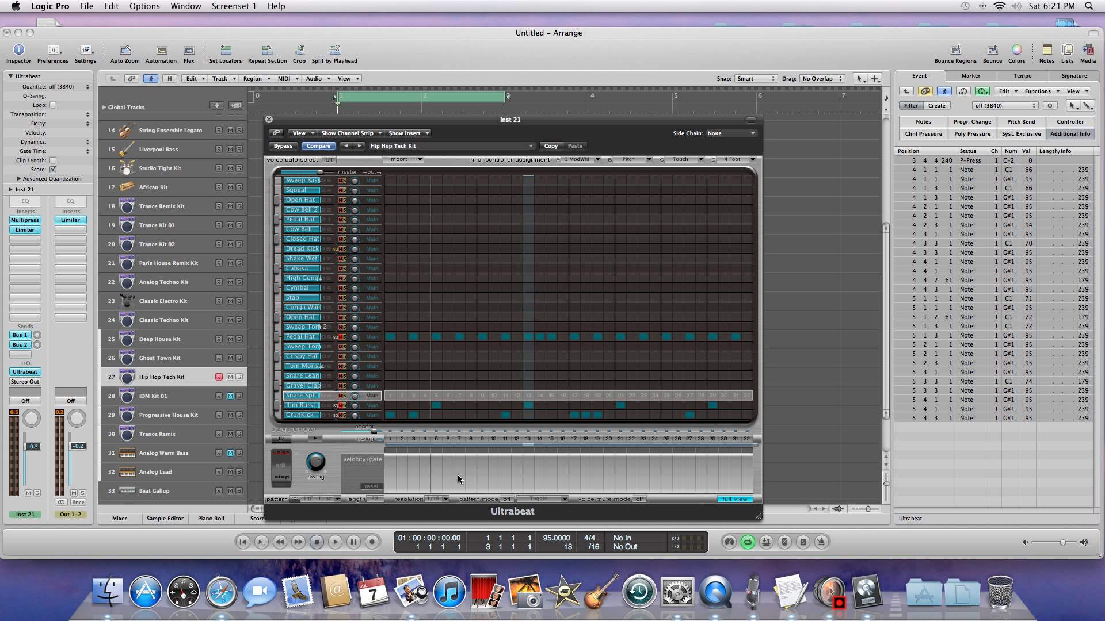
# Switch on Ultrabeat's step sequencer and play the drum pattern once to hear it.
pyautogui.press('space')
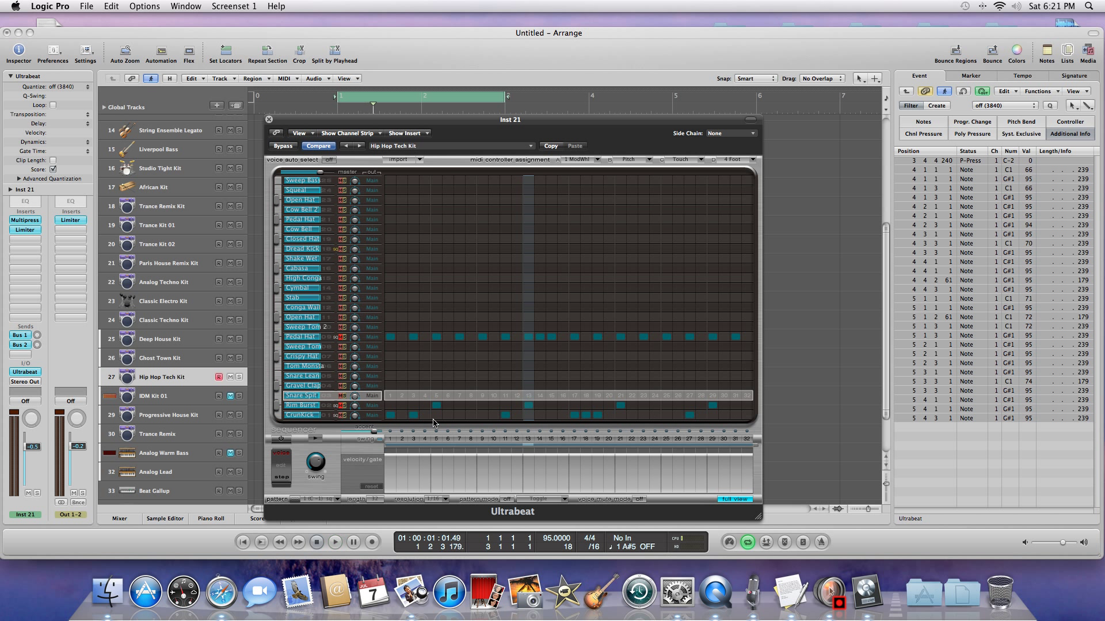
pyautogui.click(284, 441)
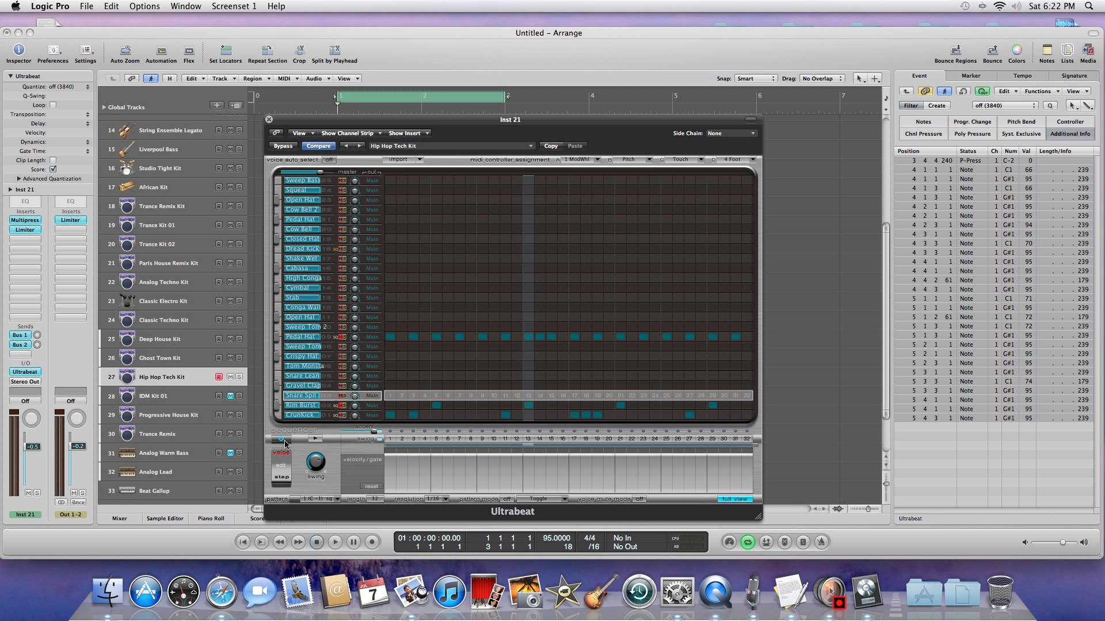
pyautogui.press('space')
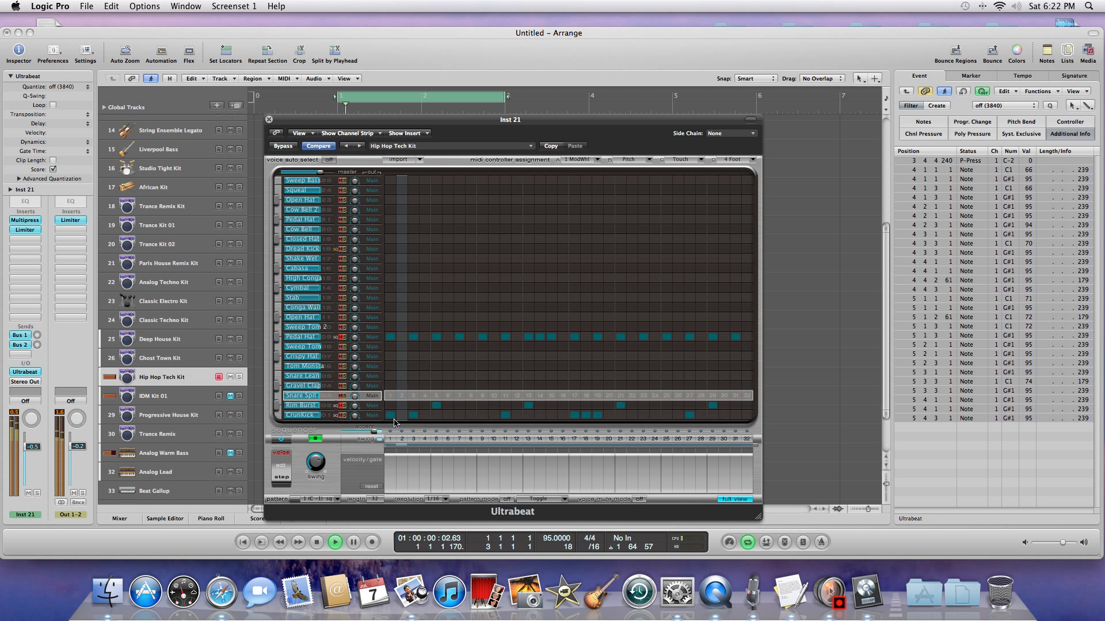
pyautogui.press('space')
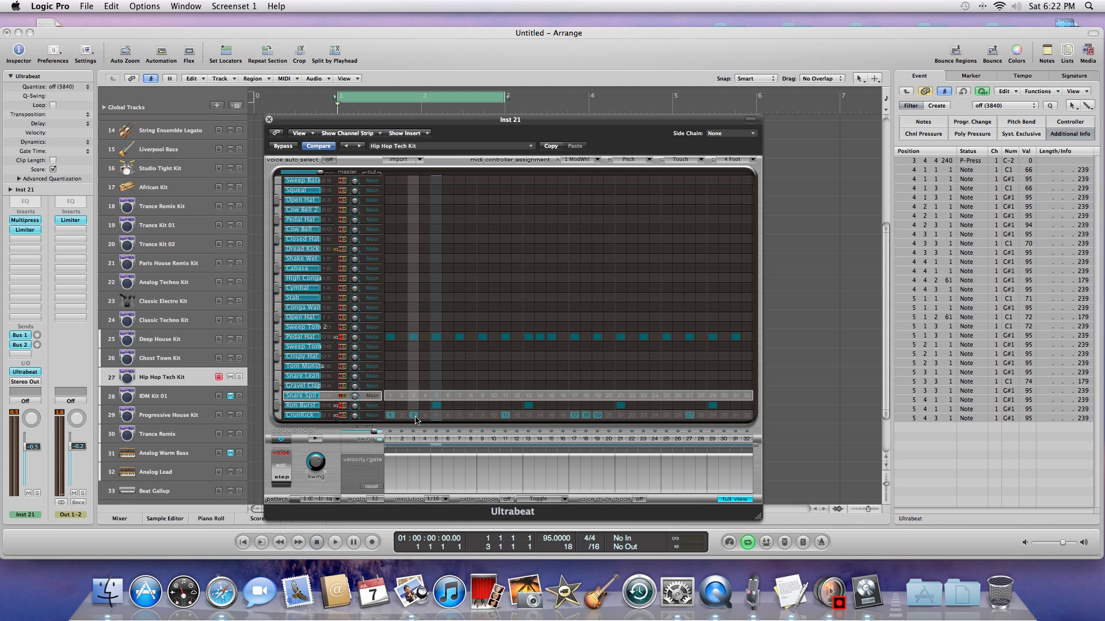
# Add CrunKick hits on steps 3 and 18, then audition the kick pattern from the start.
pyautogui.click(413, 415)
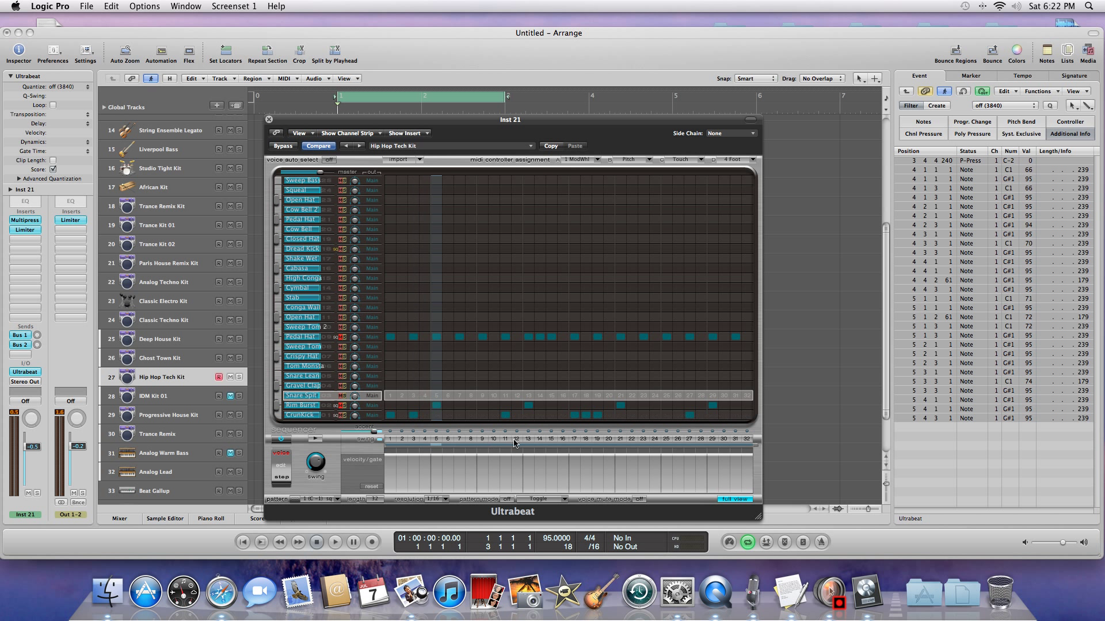
pyautogui.click(586, 416)
pyautogui.press(',')
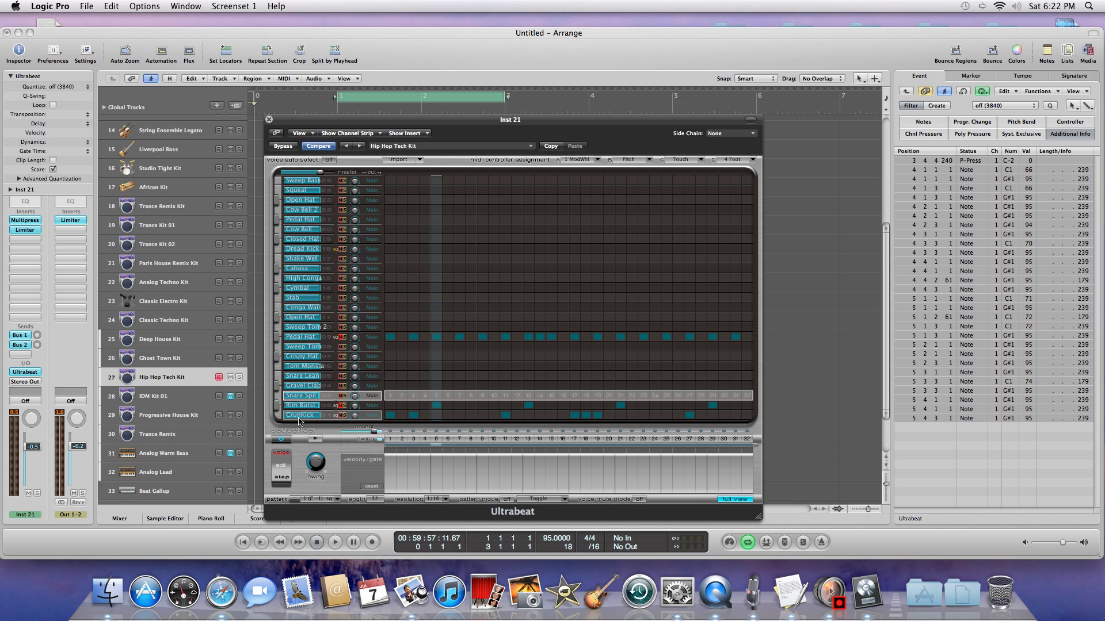
pyautogui.press('space')
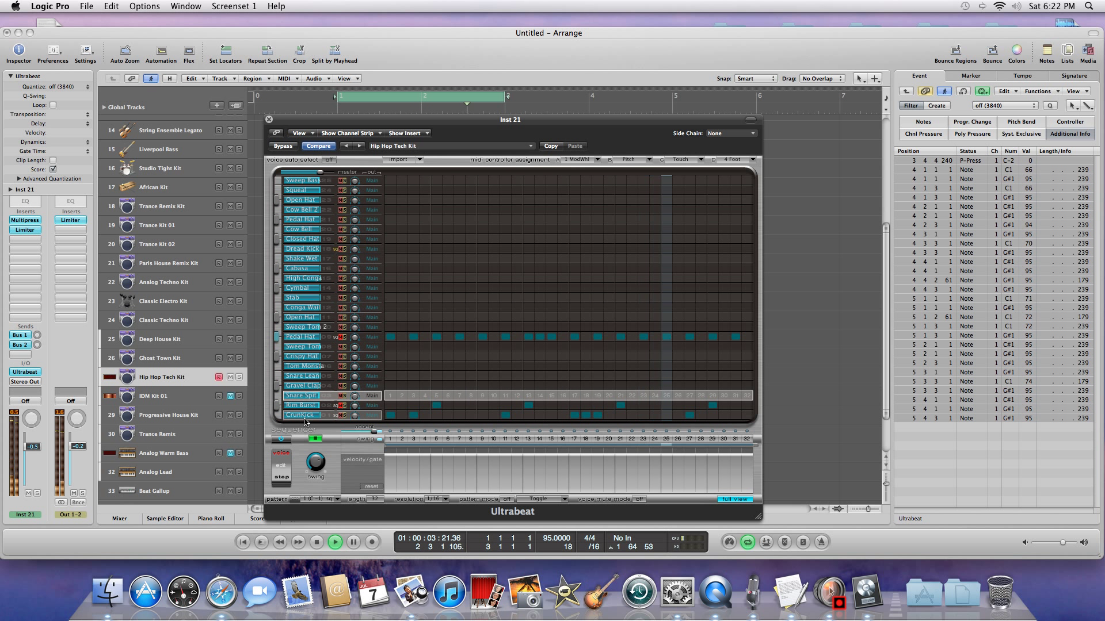
pyautogui.press('space')
pyautogui.click(312, 418)
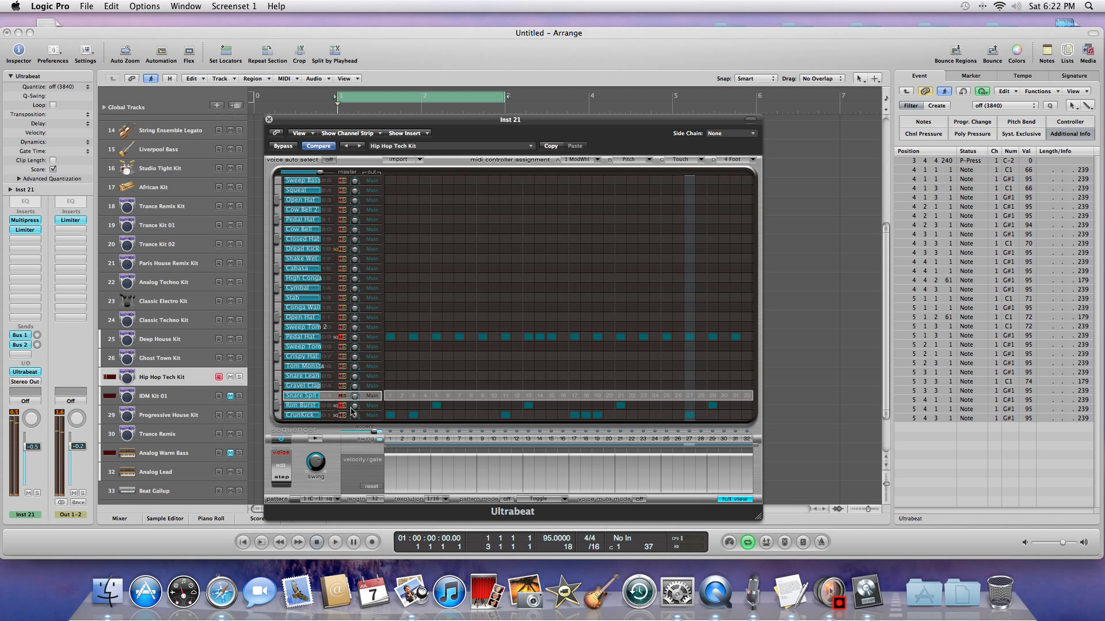
# Switch on CrunKick steps 6, 7 and 8 and play the pattern to hear them.
pyautogui.click(450, 416)
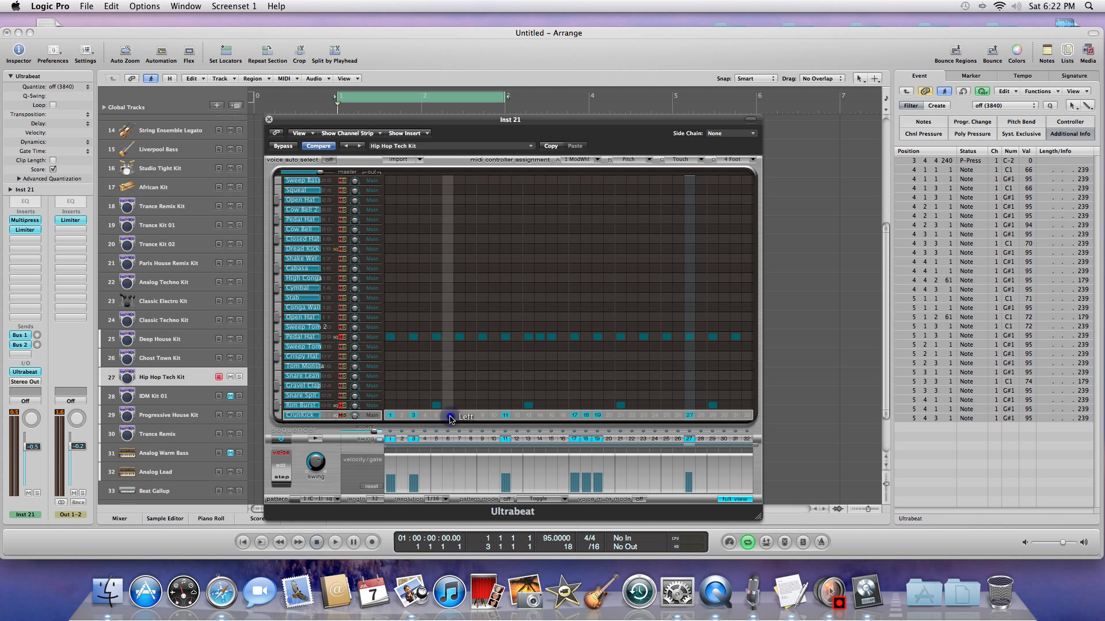
pyautogui.click(459, 415)
pyautogui.click(471, 416)
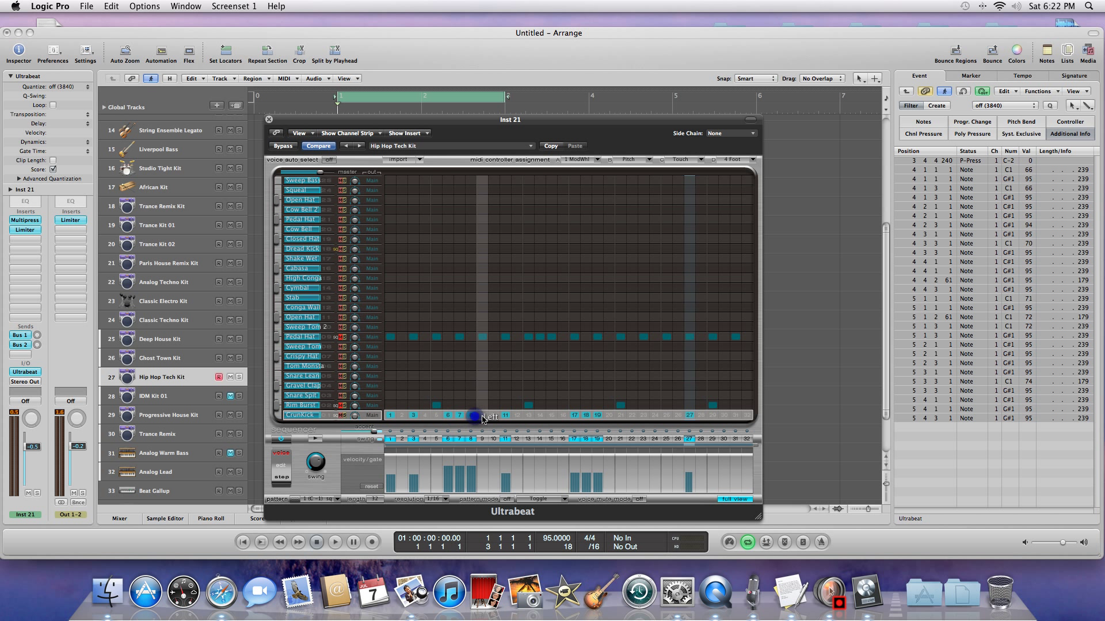
pyautogui.press('space')
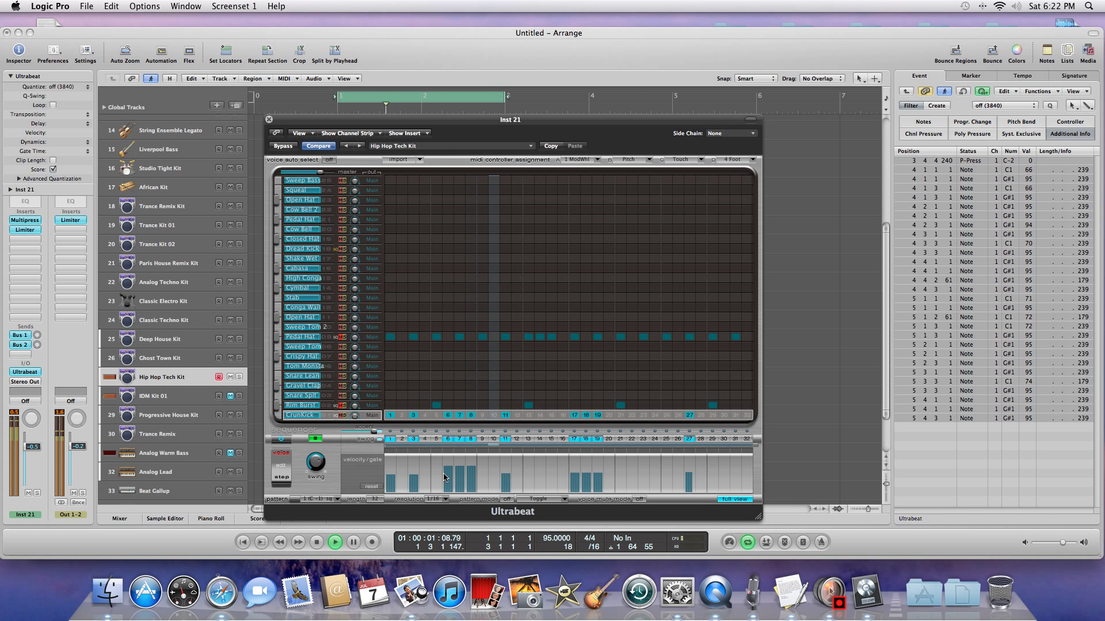
pyautogui.press('space')
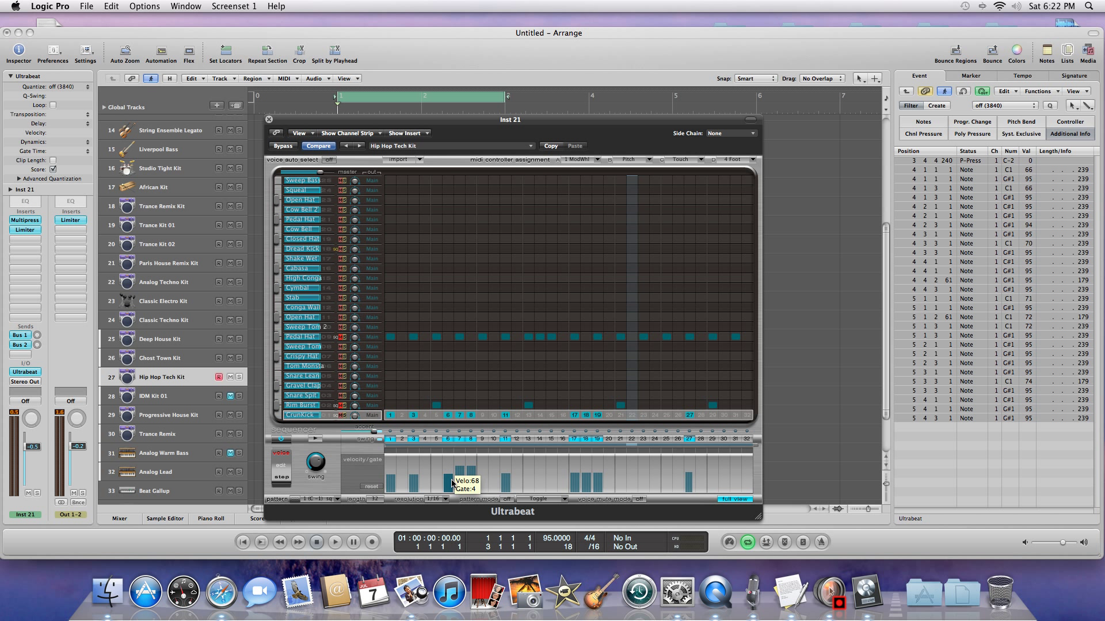
# Raise step 8's velocity to 95 and start the pattern playing.
pyautogui.click(465, 473)
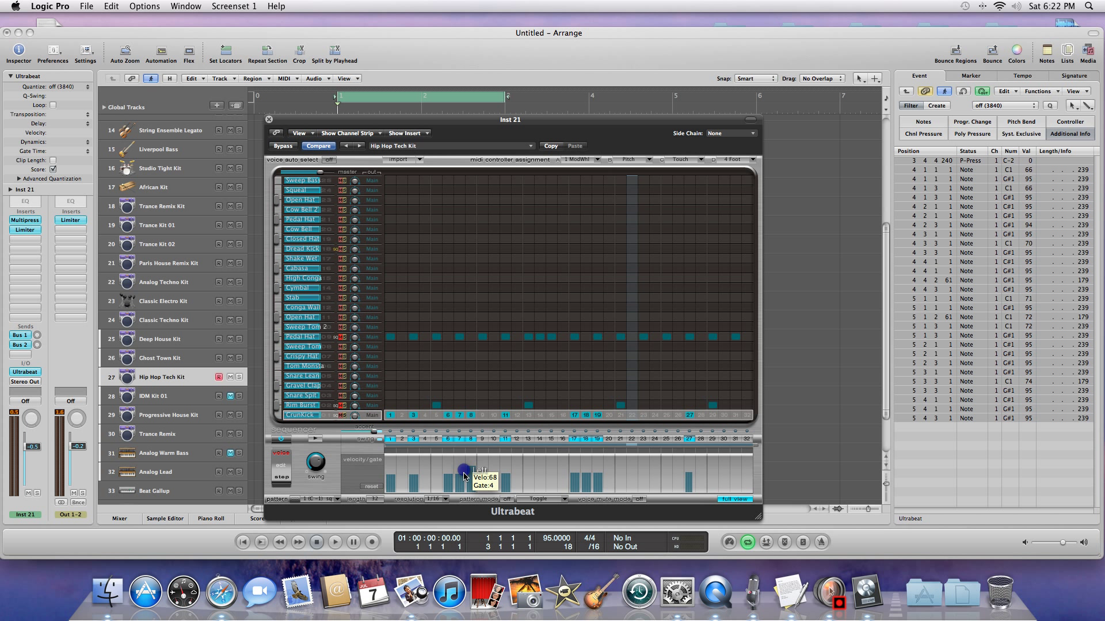
pyautogui.moveTo(478, 467); pyautogui.dragTo(476, 470)
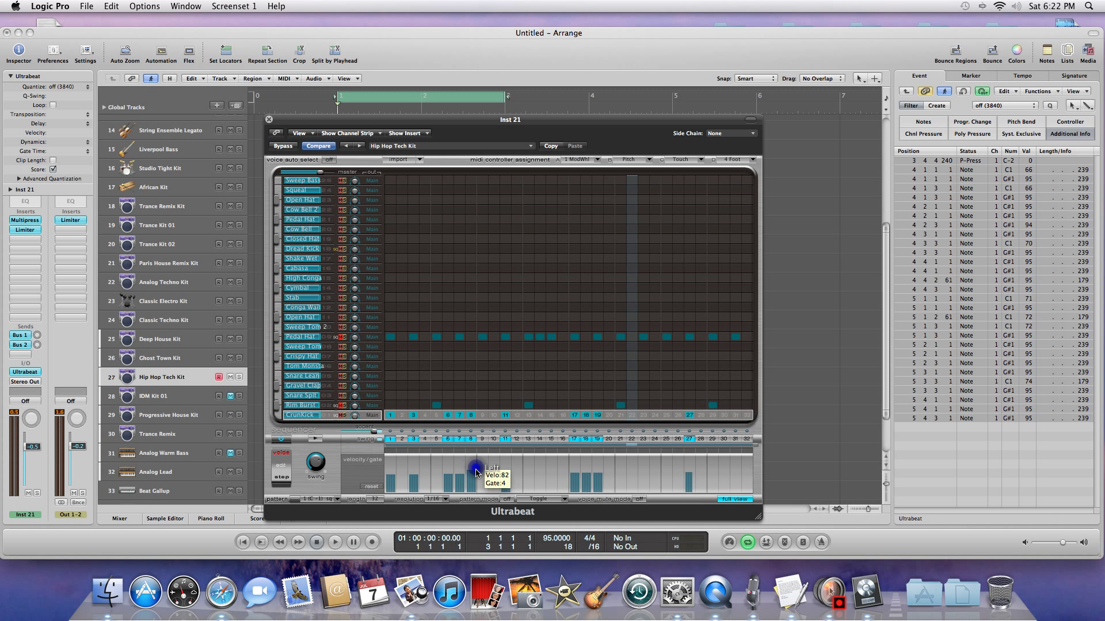
pyautogui.click(475, 473)
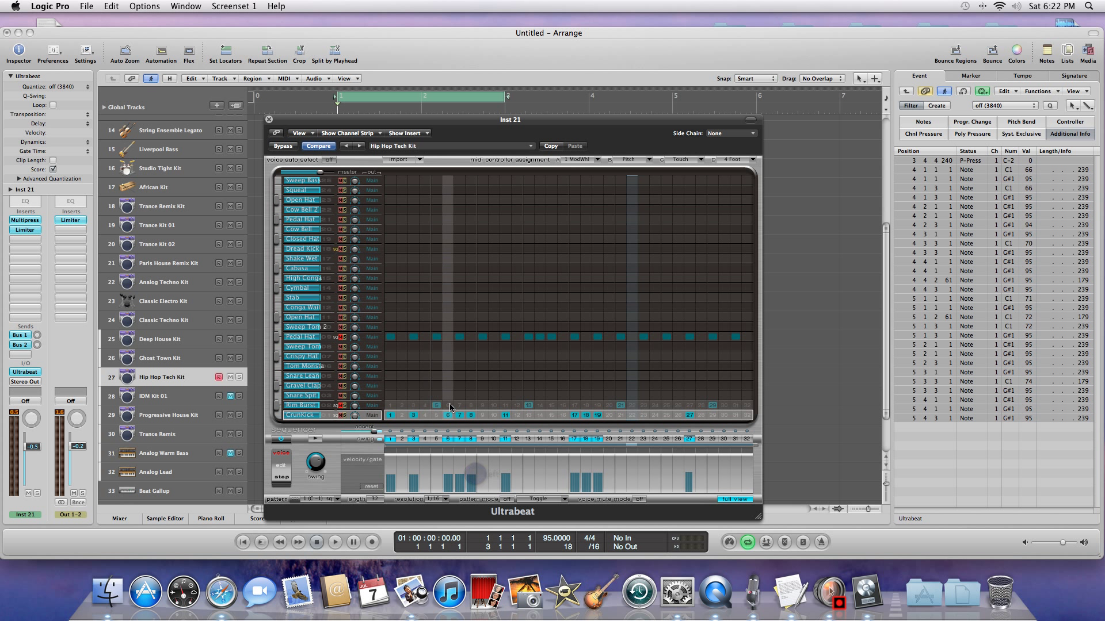
pyautogui.press('space')
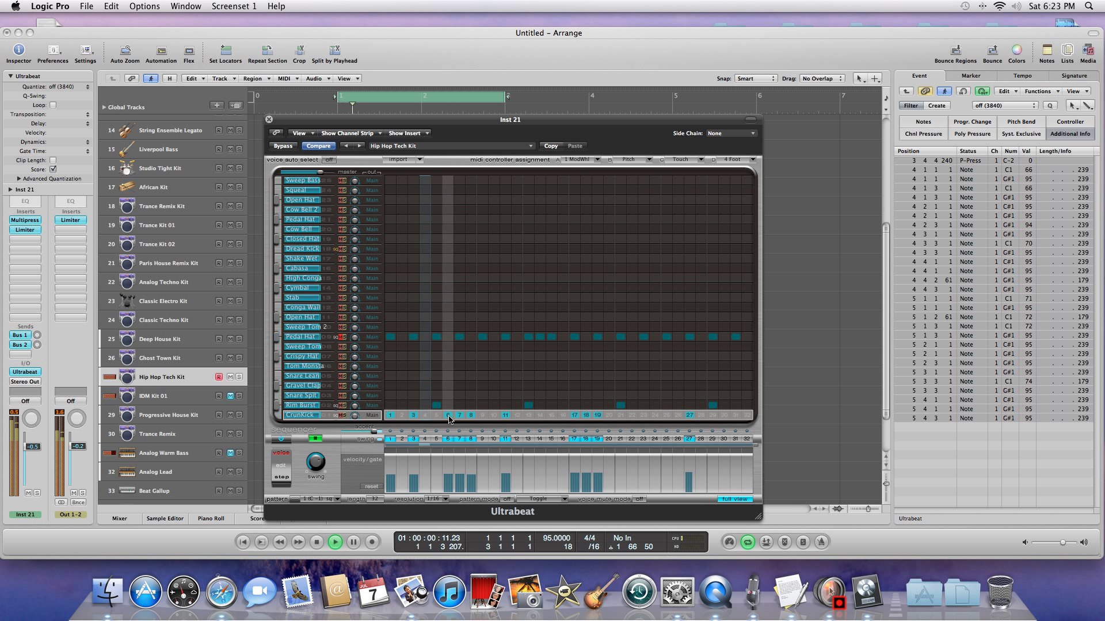
# Switch off steps 6 through 8 of the pattern and resume playback.
pyautogui.click(449, 418)
pyautogui.moveTo(449, 418); pyautogui.dragTo(475, 420)
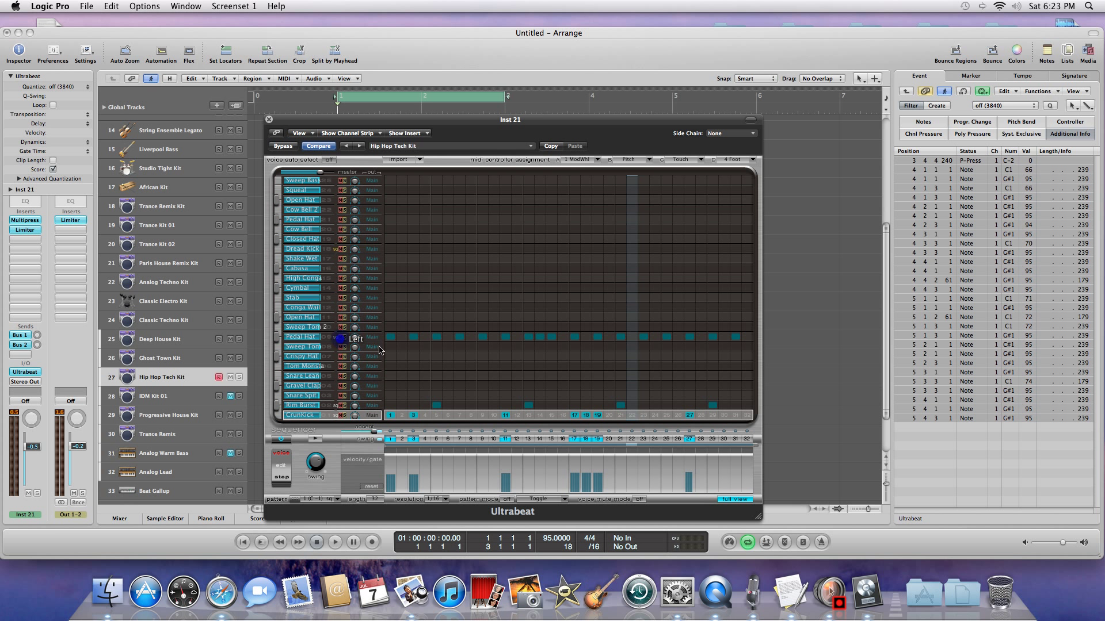
pyautogui.press('space')
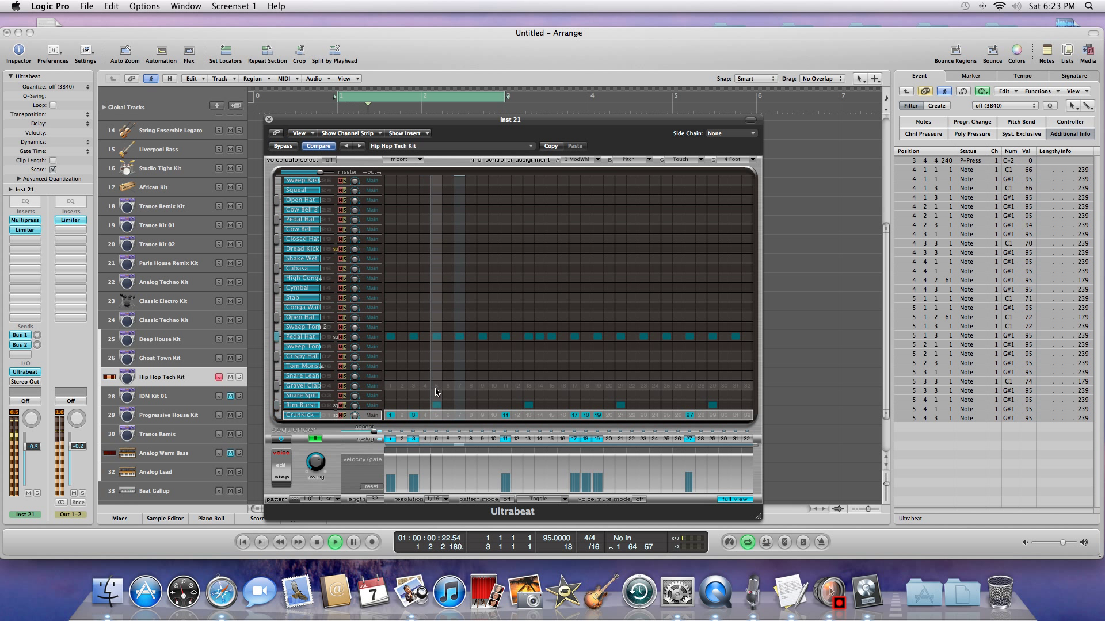
# Adjust the Pedal Hat voice's pan knob to a new position.
pyautogui.click(344, 341)
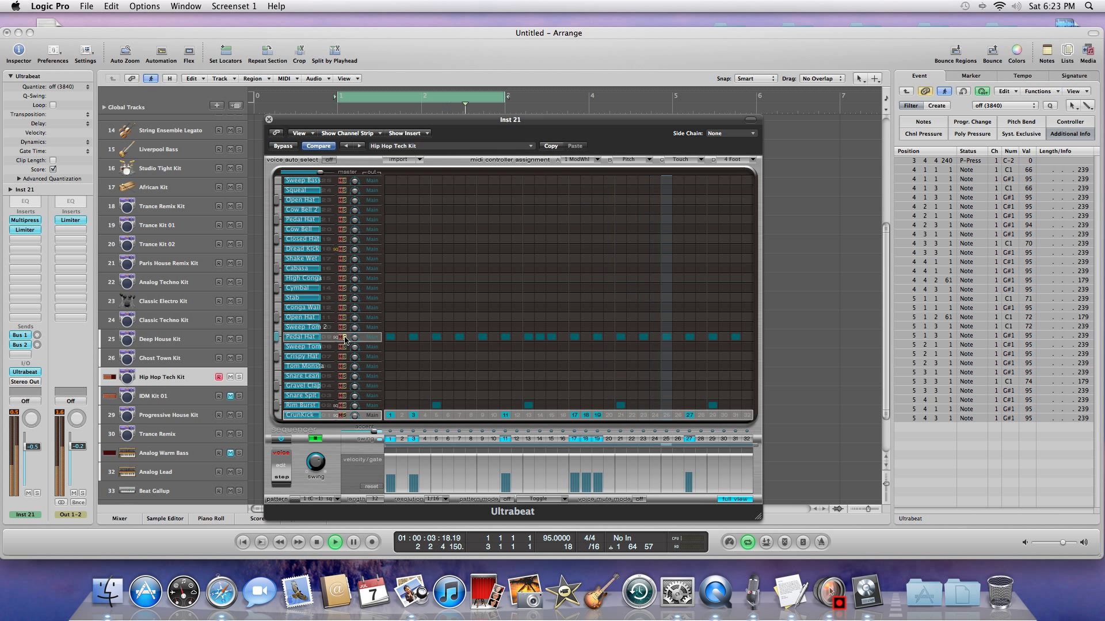
pyautogui.moveTo(355, 338)
pyautogui.mouseDown()
pyautogui.moveTo(357, 316)
pyautogui.moveTo(372, 395)
pyautogui.moveTo(358, 228)
pyautogui.moveTo(365, 342)
pyautogui.mouseUp()
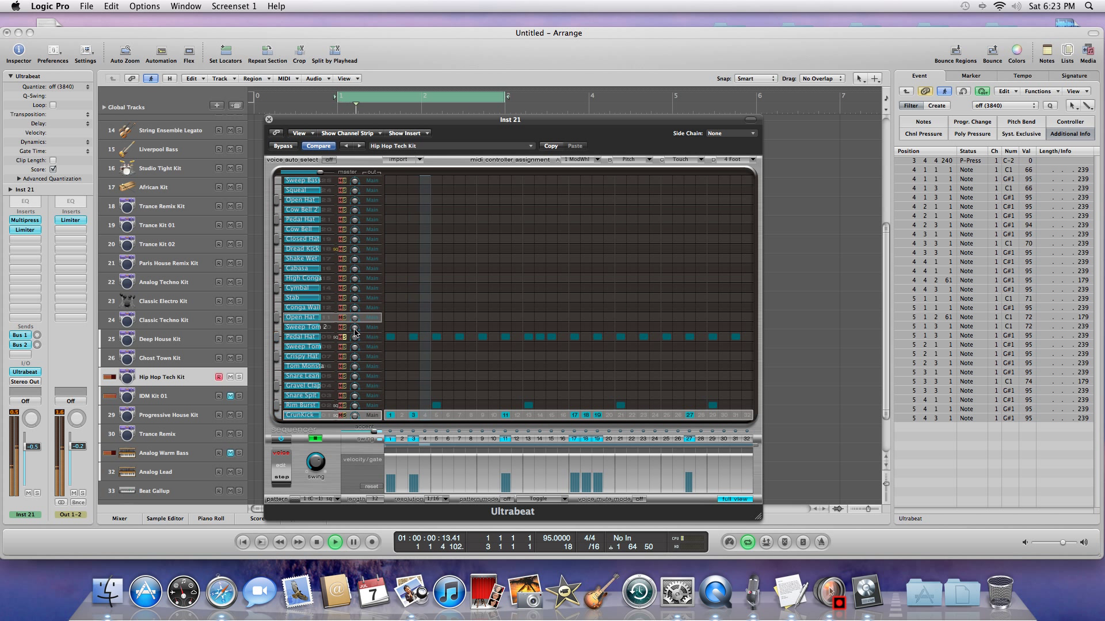
pyautogui.moveTo(354, 336); pyautogui.dragTo(346, 340)
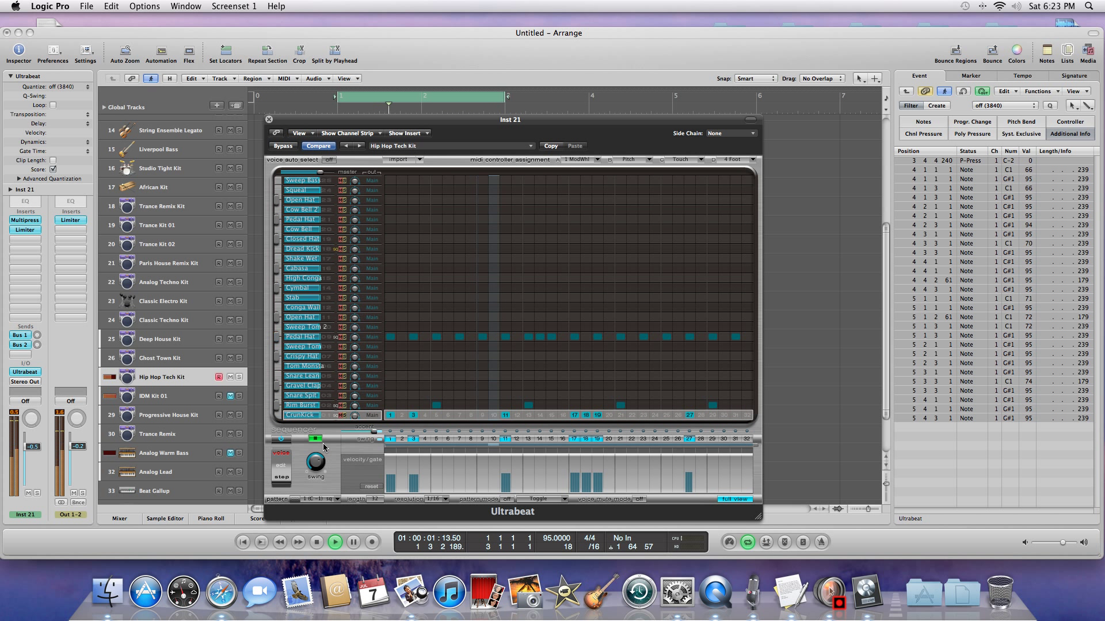
# Move the Ultrabeat window right to reveal the arrange regions, cycling the sequencer power.
pyautogui.click(286, 440)
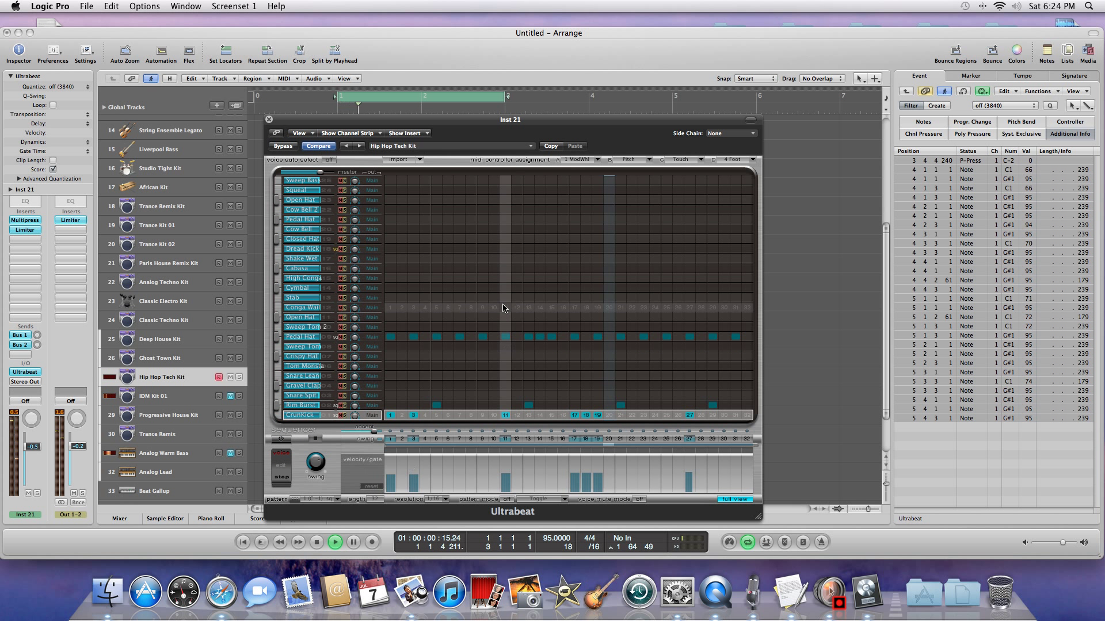
pyautogui.moveTo(449, 122); pyautogui.dragTo(713, 102)
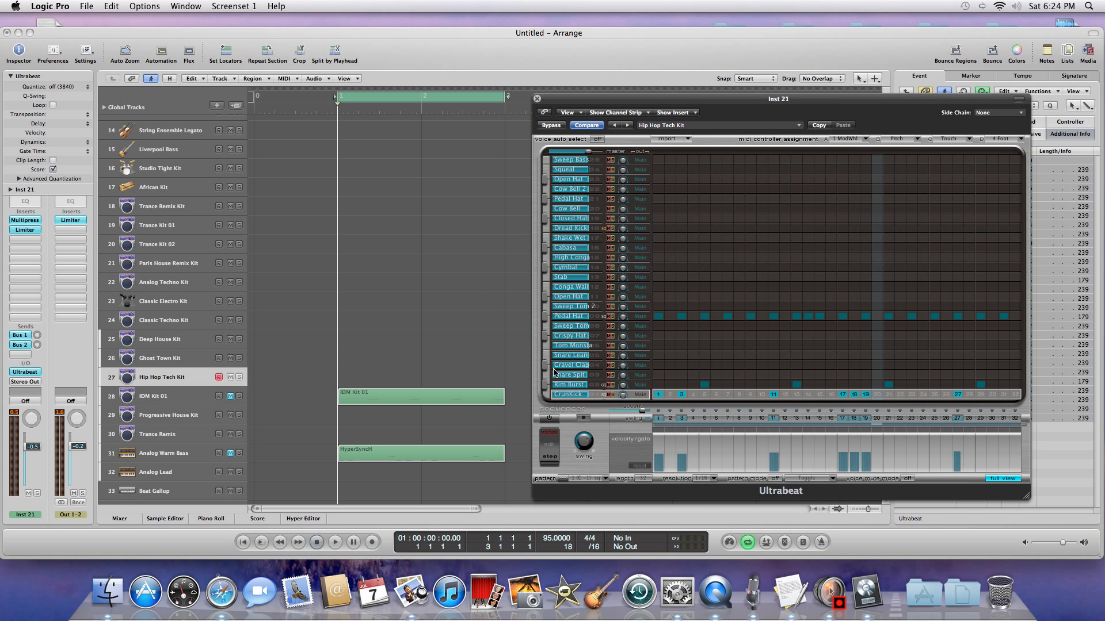
pyautogui.click(549, 419)
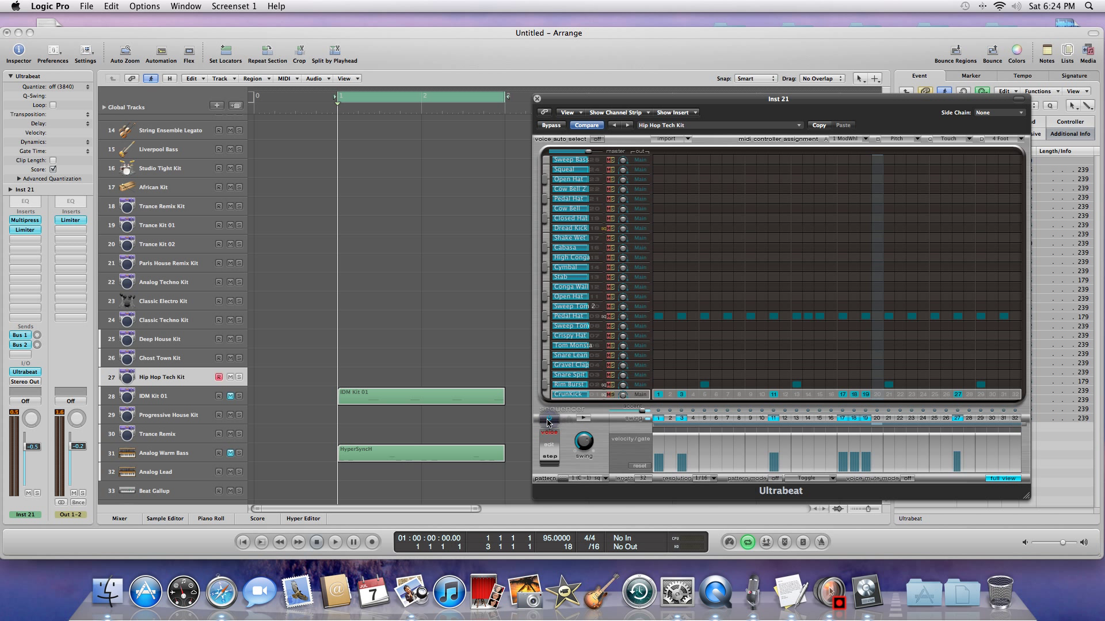
# Audition the pattern, then load pattern 13 (C 0) from the Pattern pop-up.
pyautogui.press('space')
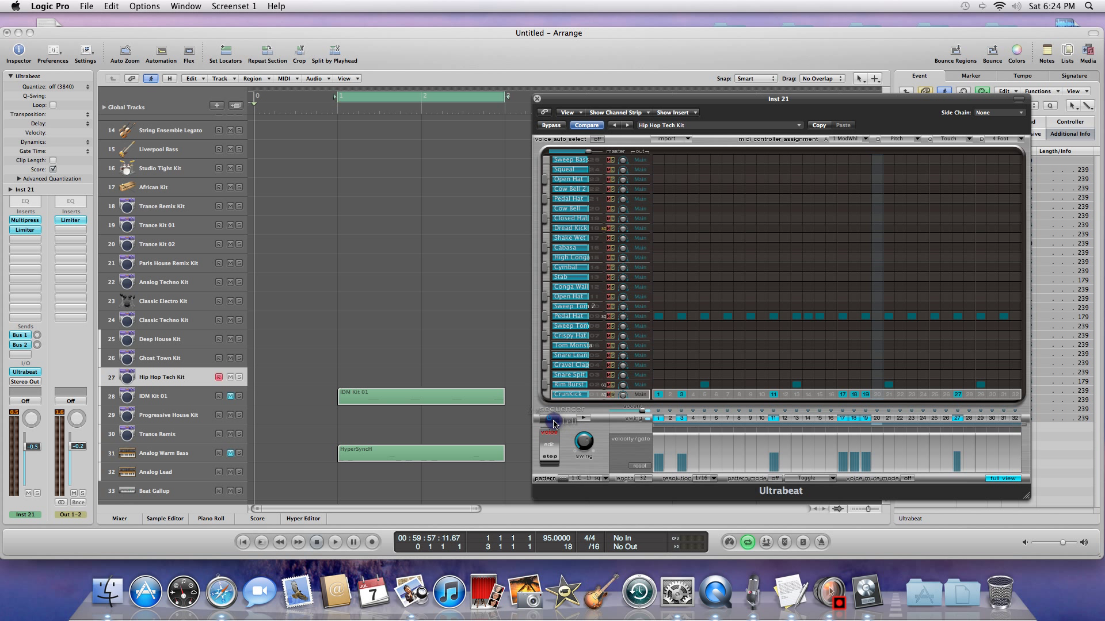
pyautogui.press('space')
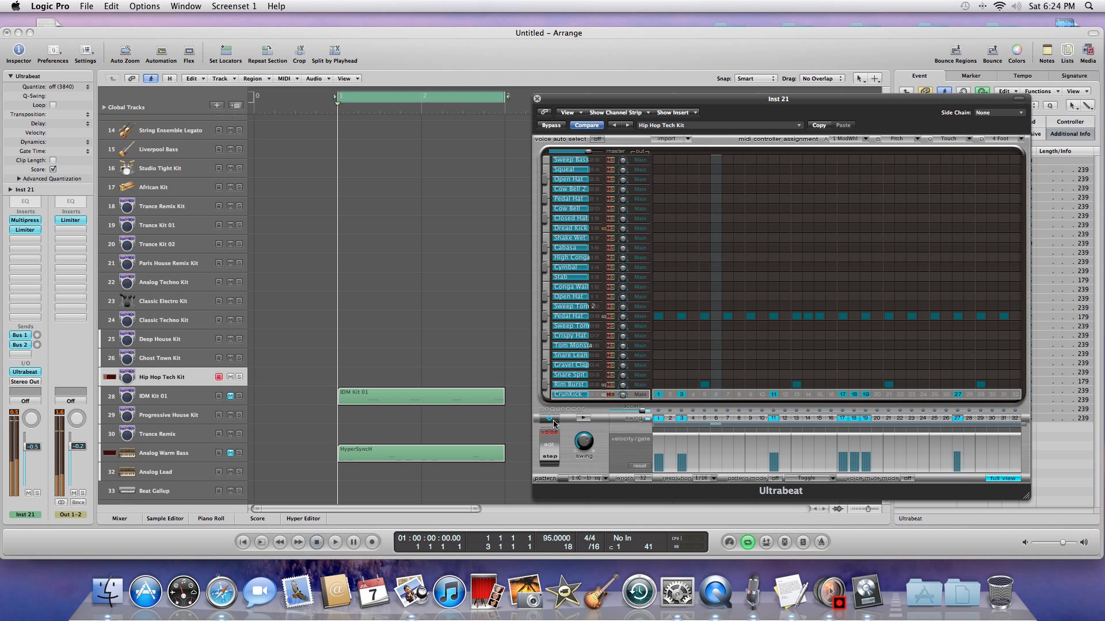
pyautogui.click(580, 479)
pyautogui.click(571, 464)
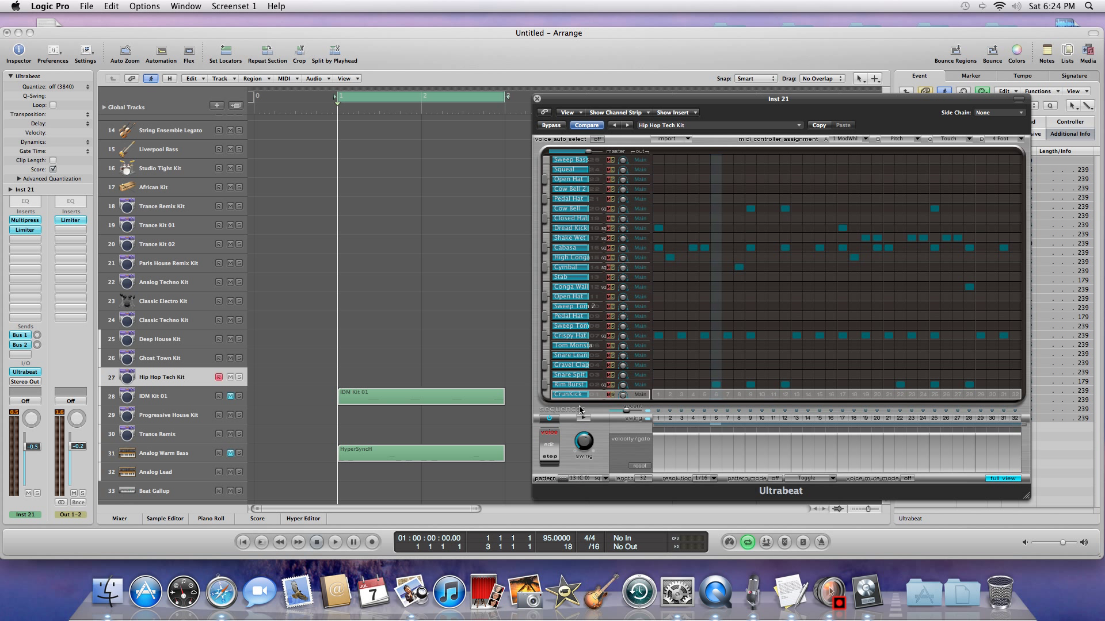
# Undo to restore the Ultrabeat region on track 27, then play pattern 13.
pyautogui.click(585, 480)
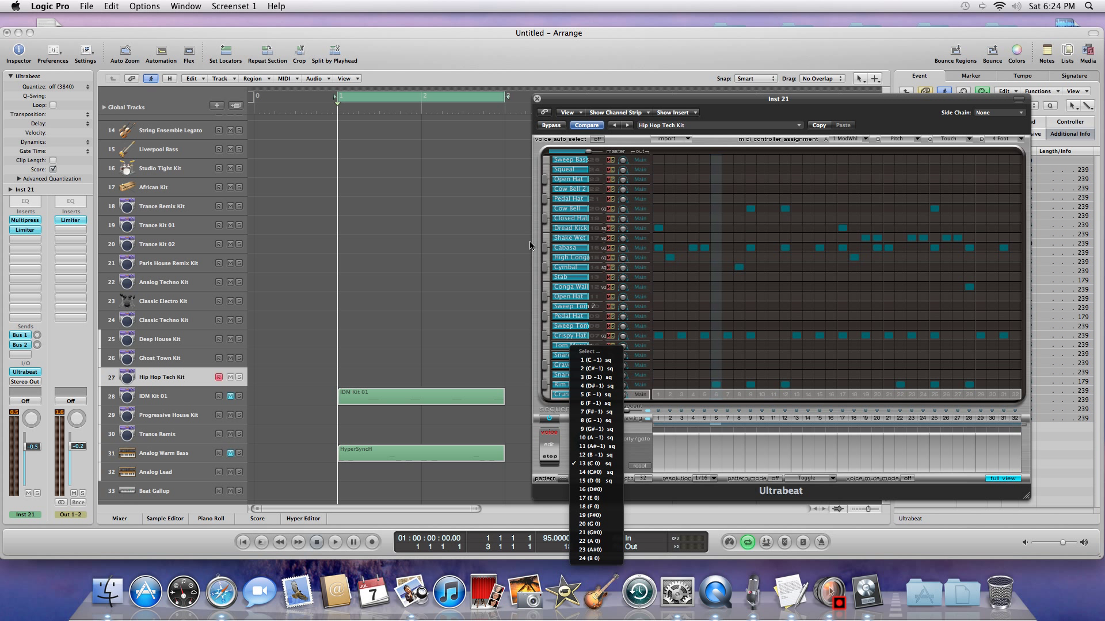
pyautogui.click(594, 97)
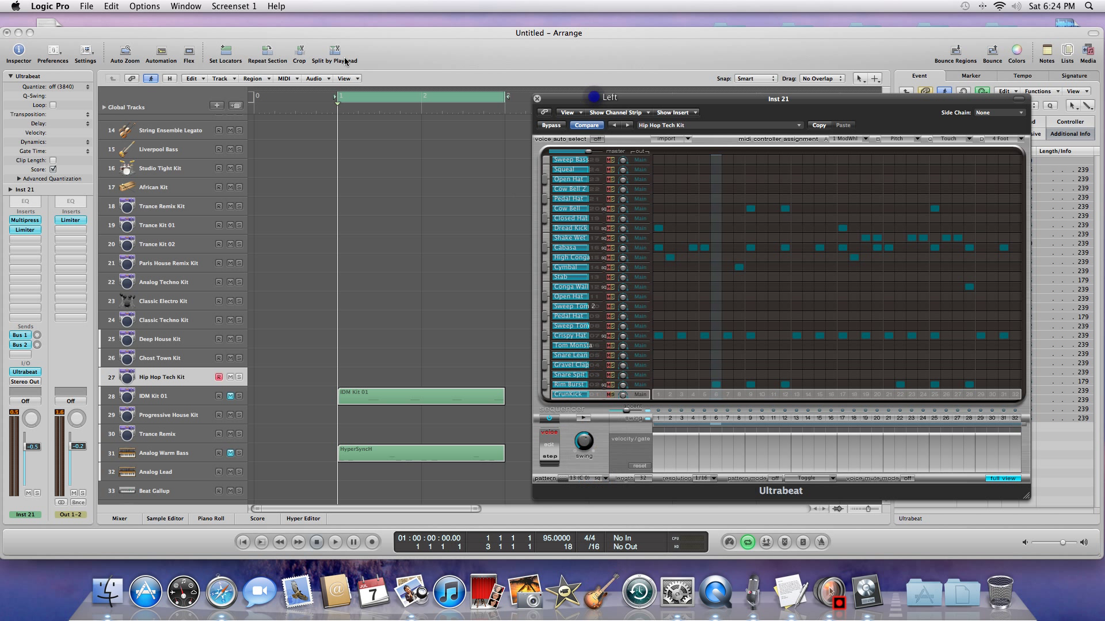
pyautogui.click(113, 8)
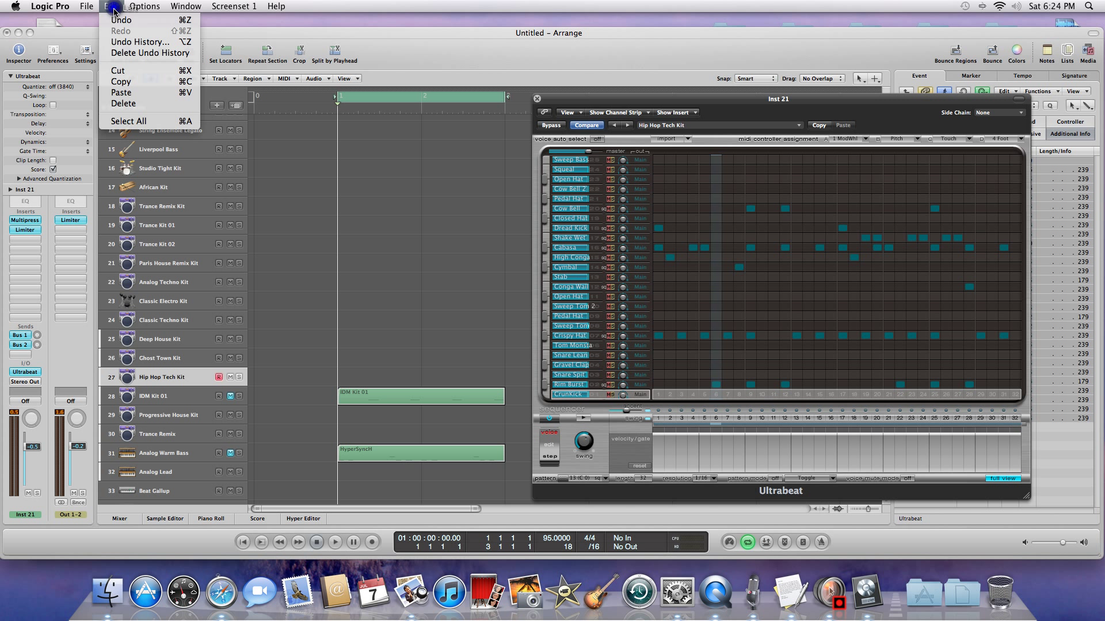
pyautogui.click(114, 22)
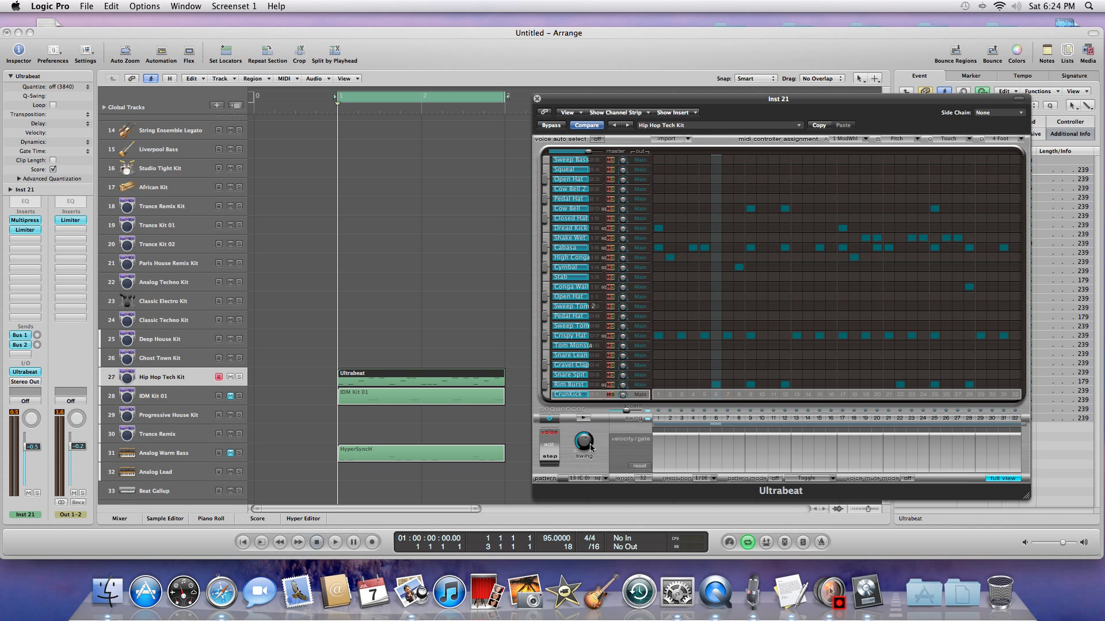
pyautogui.press('space')
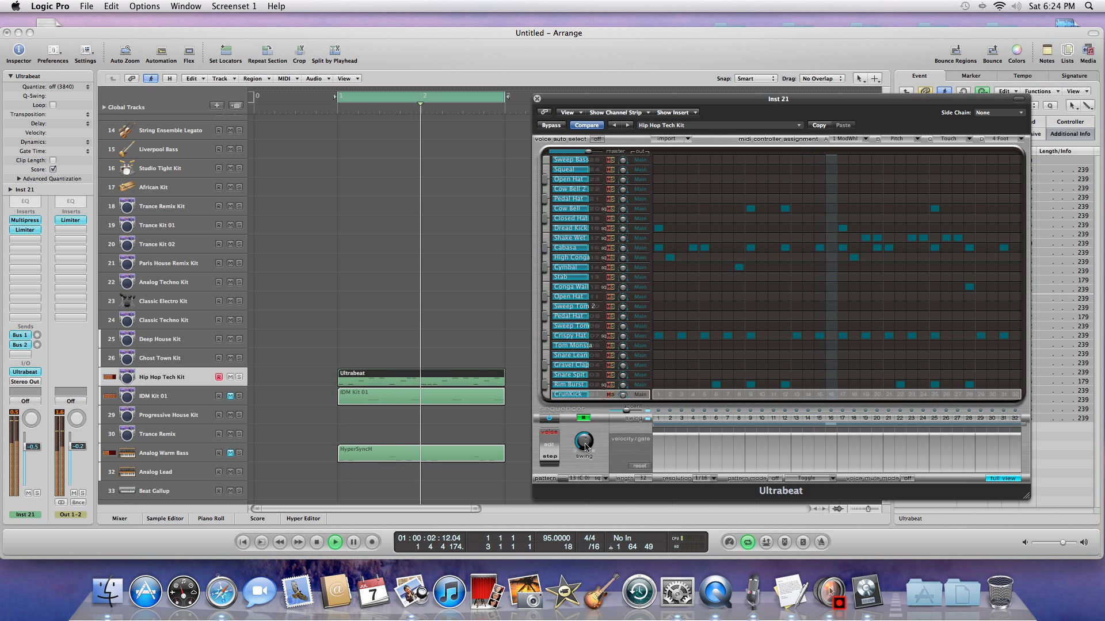
pyautogui.press('space')
# Load pattern 15 (D 0) and listen to it.
pyautogui.click(598, 478)
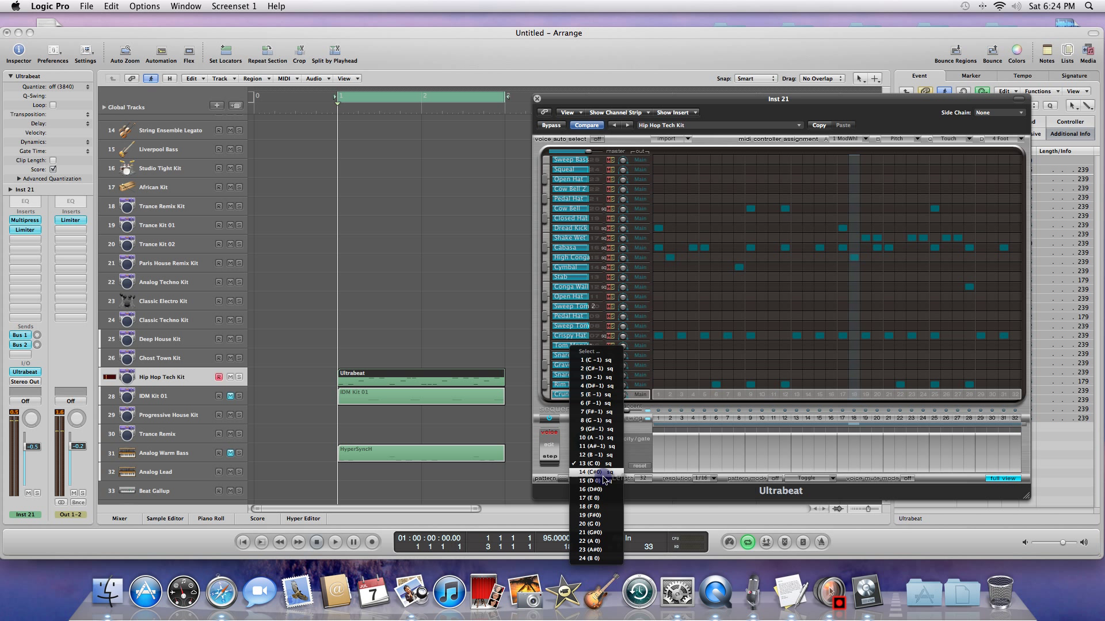
pyautogui.click(598, 481)
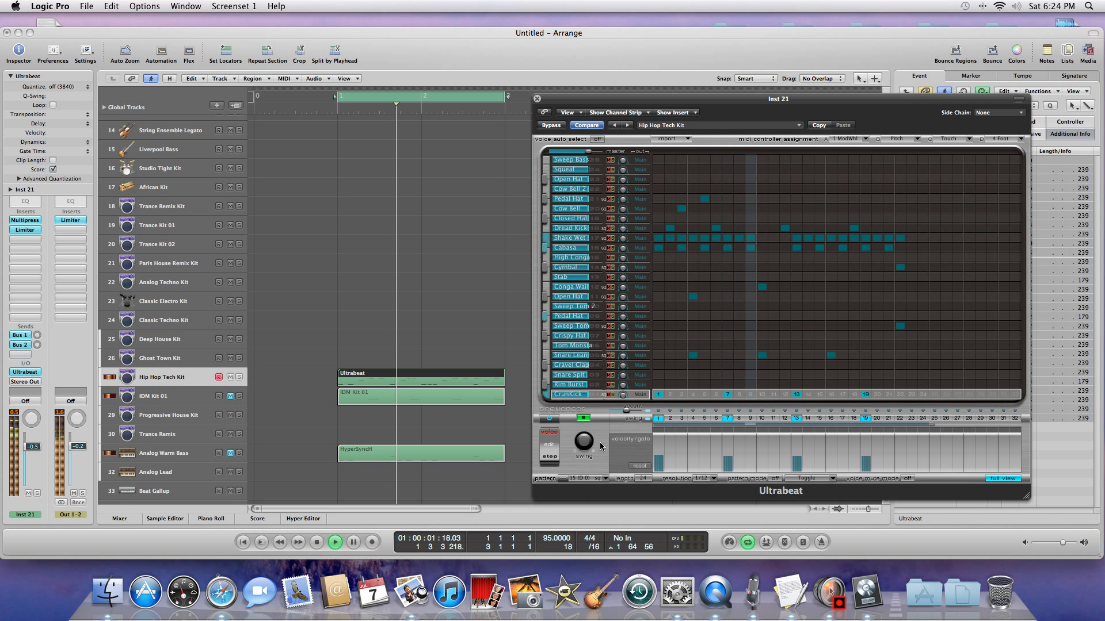
pyautogui.press('space')
# Return to pattern 1 (C -1), play it, and rewind the playhead to the start.
pyautogui.click(608, 479)
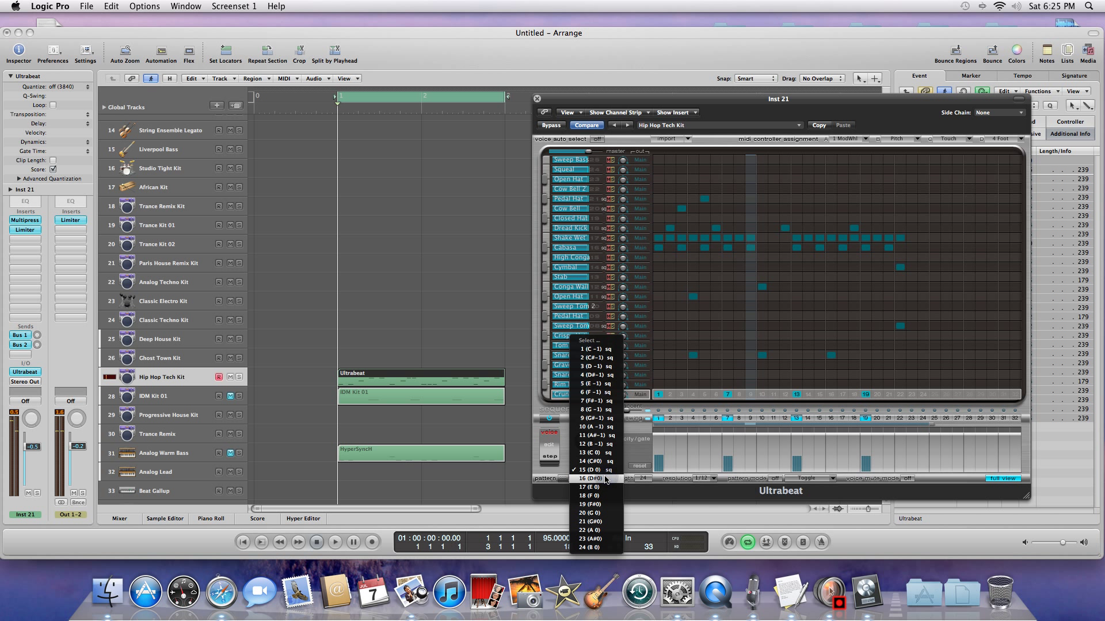
pyautogui.click(615, 350)
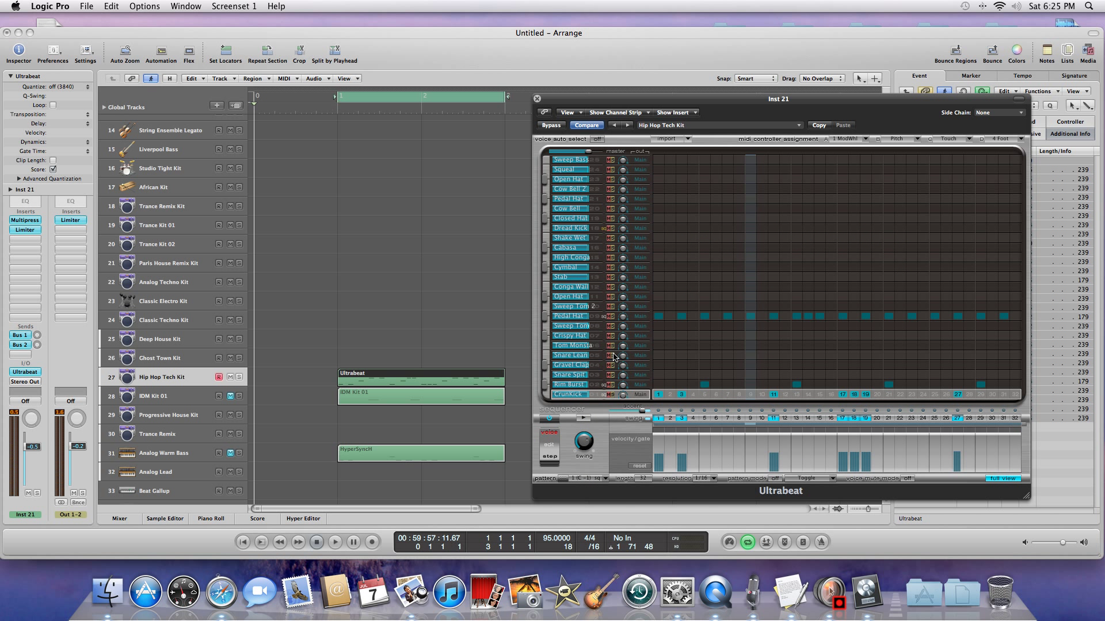
pyautogui.press('space')
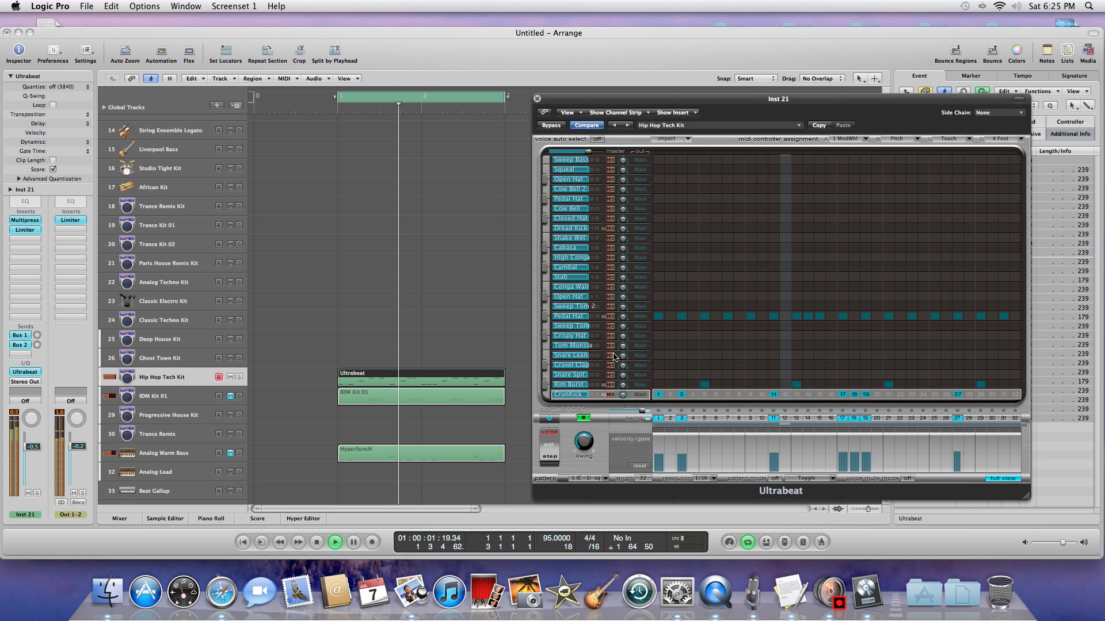
pyautogui.press('space')
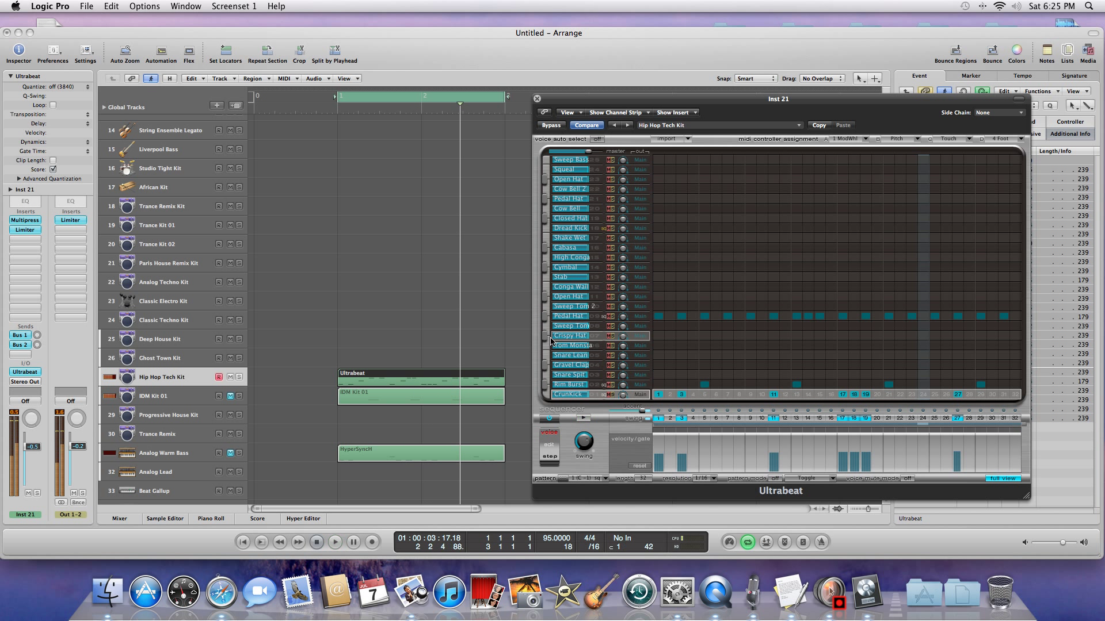
pyautogui.press('Return')
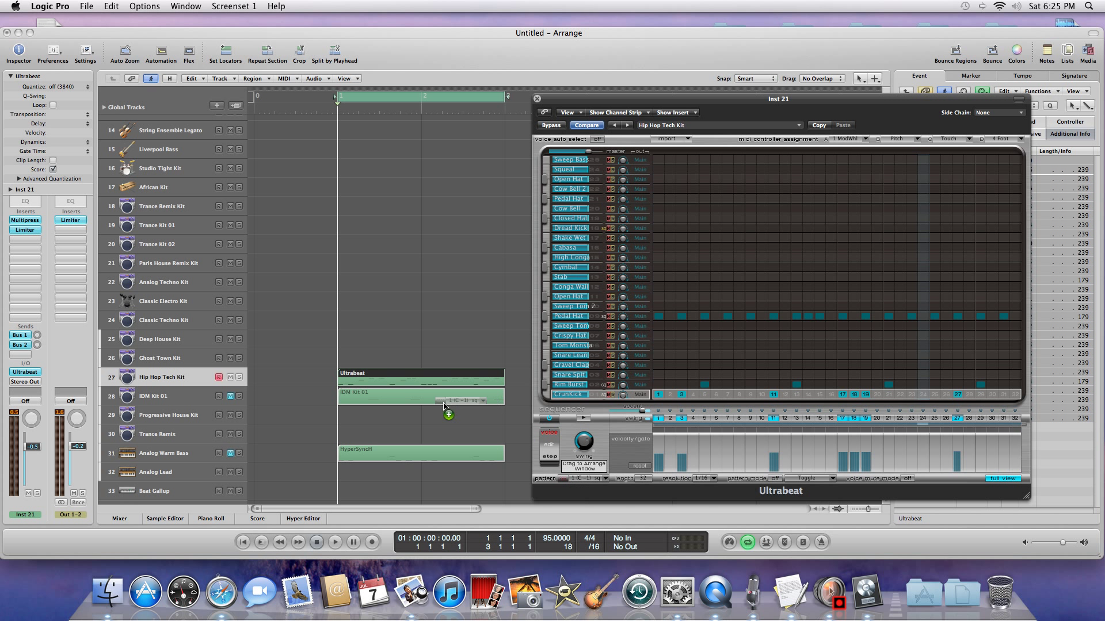
# Drag the pattern onto track 26 as a region and mute the Ultrabeat region on track 25.
pyautogui.moveTo(348, 364); pyautogui.dragTo(375, 328)
pyautogui.rightClick(377, 329)
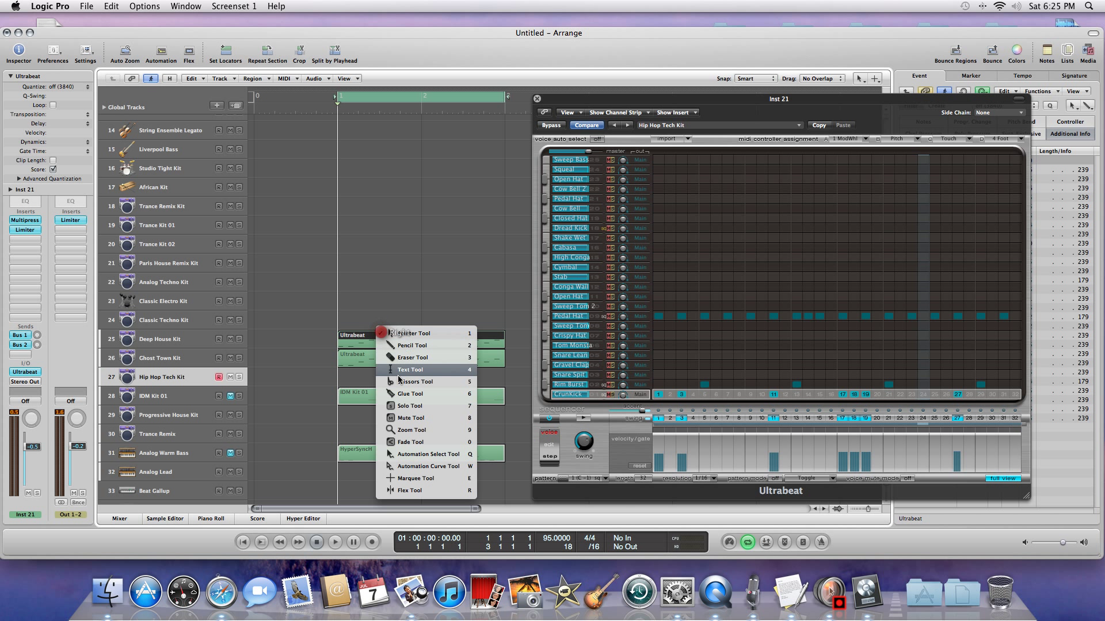
pyautogui.click(399, 415)
pyautogui.click(396, 340)
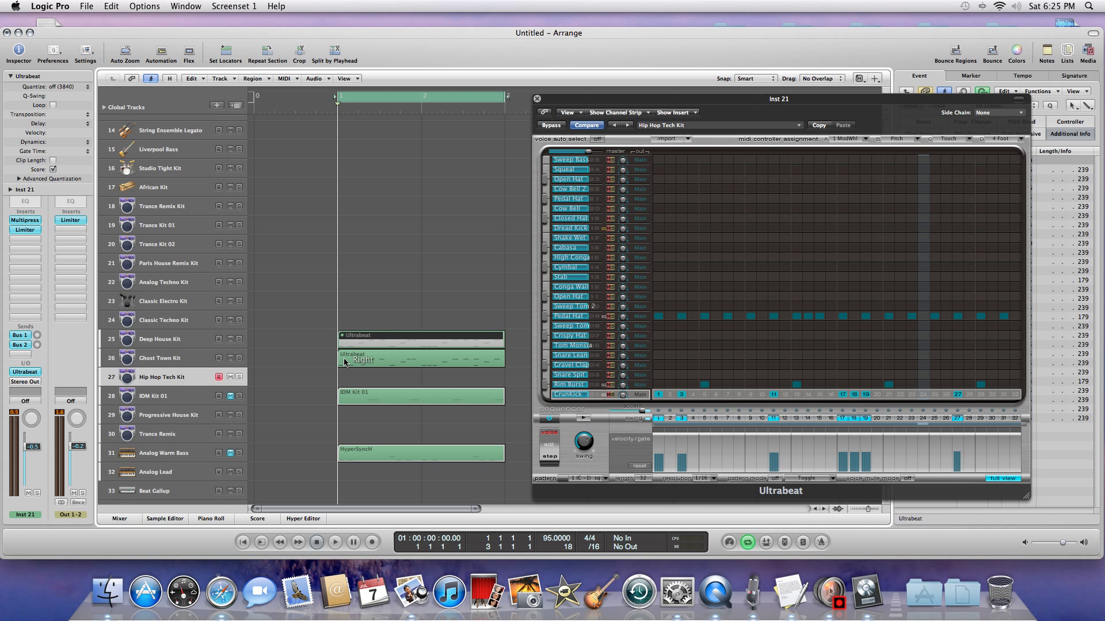
# Move the new region down to track 27, start the pattern, and close Ultrabeat.
pyautogui.moveTo(345, 361); pyautogui.dragTo(352, 381)
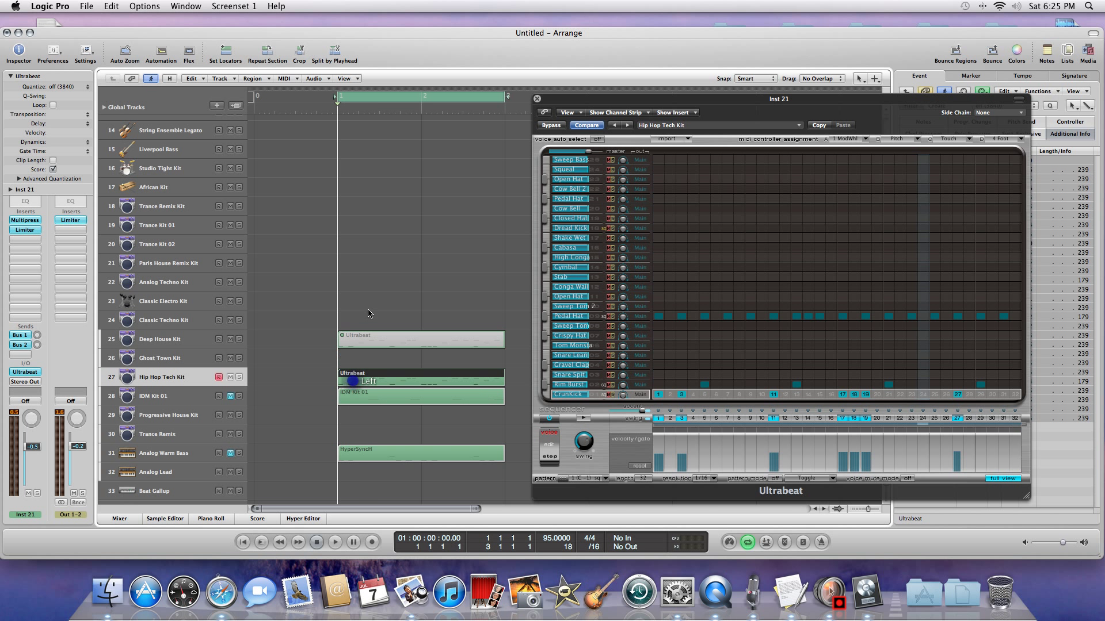
pyautogui.click(583, 419)
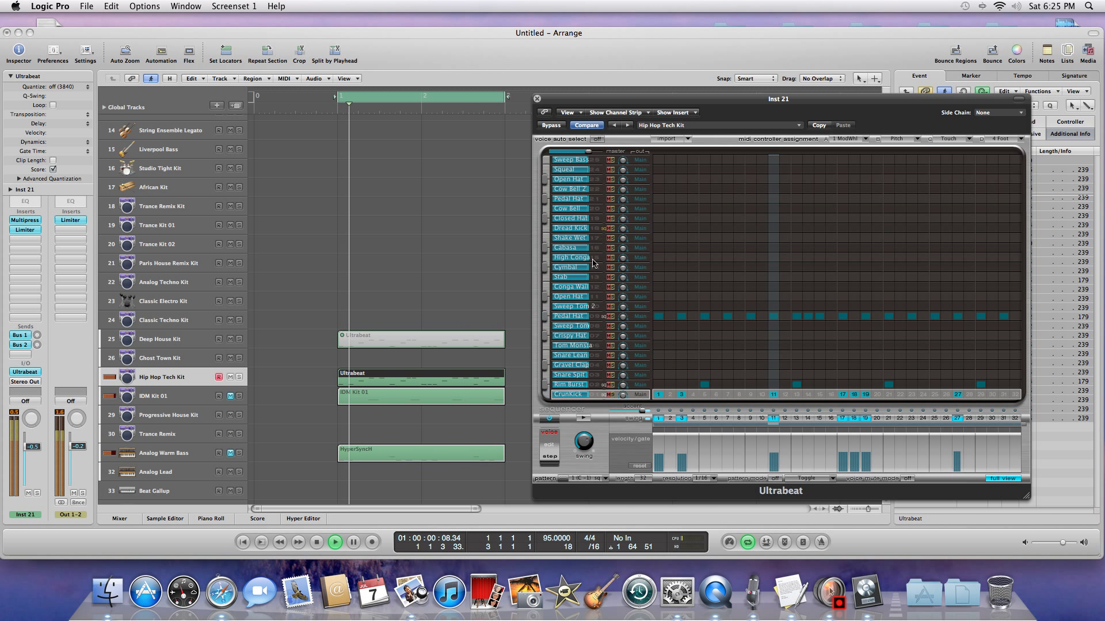
pyautogui.click(538, 99)
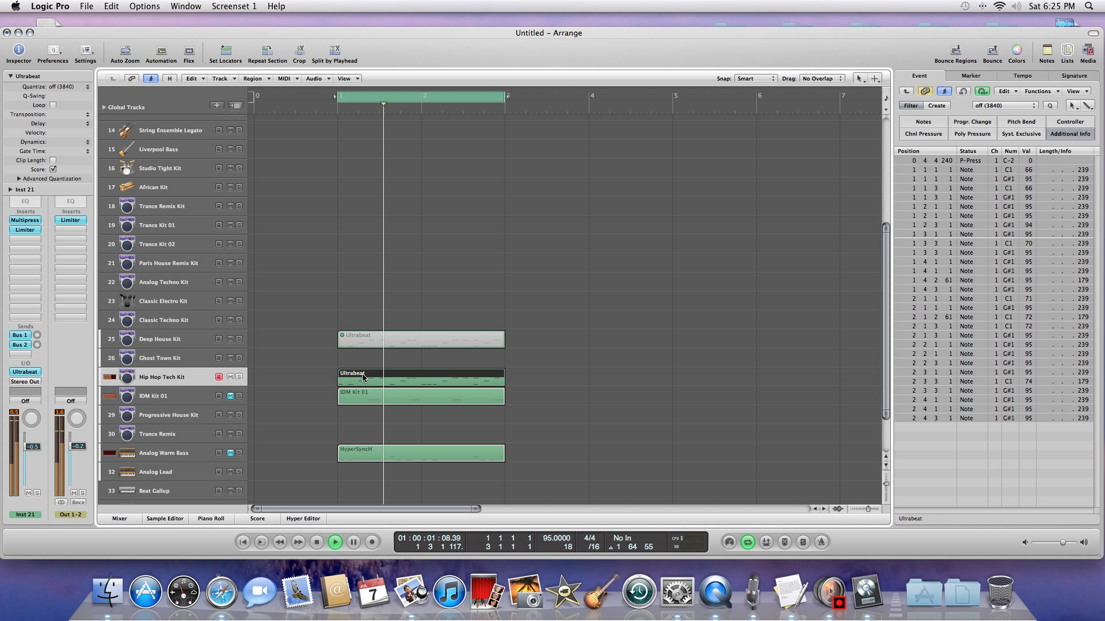
# Toggle the IDM Kit 01 track's mute and stop playback.
pyautogui.click(231, 396)
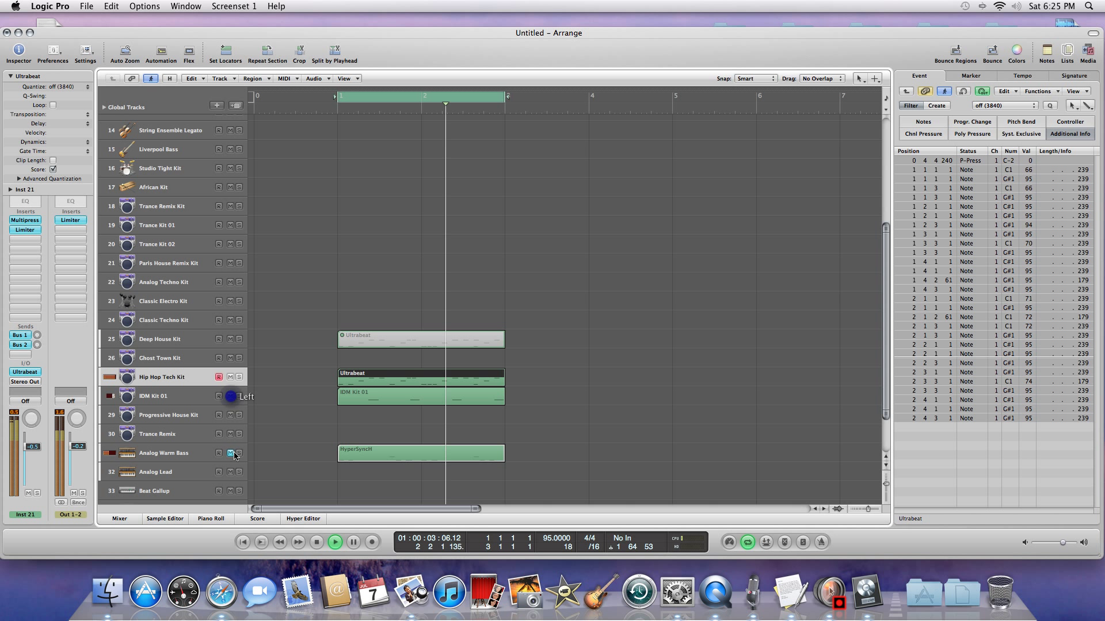
pyautogui.click(230, 396)
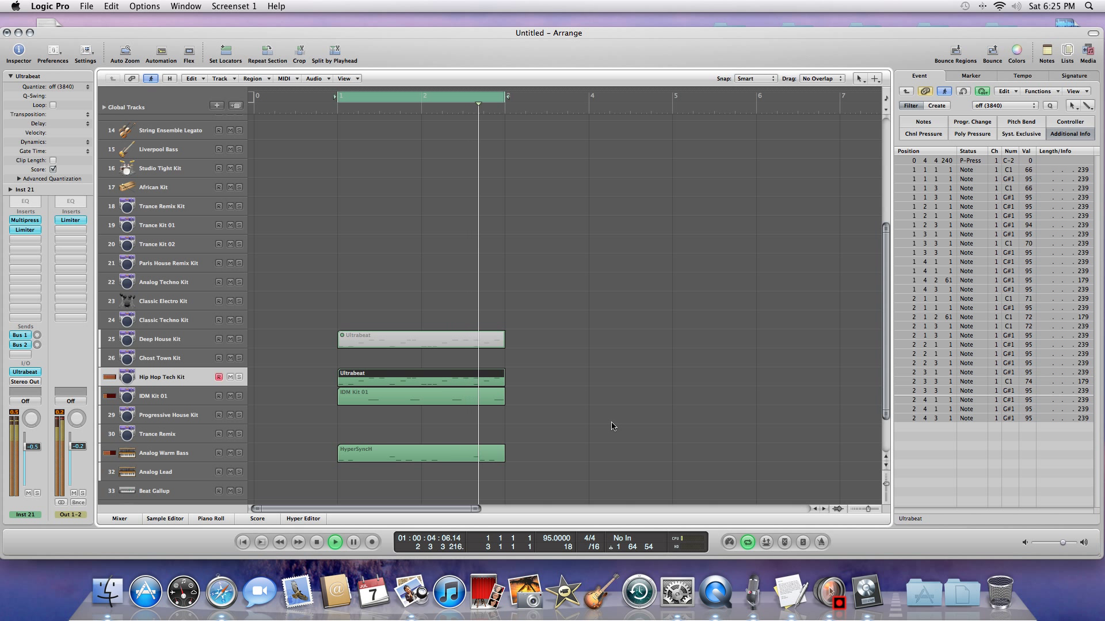
pyautogui.press('space')
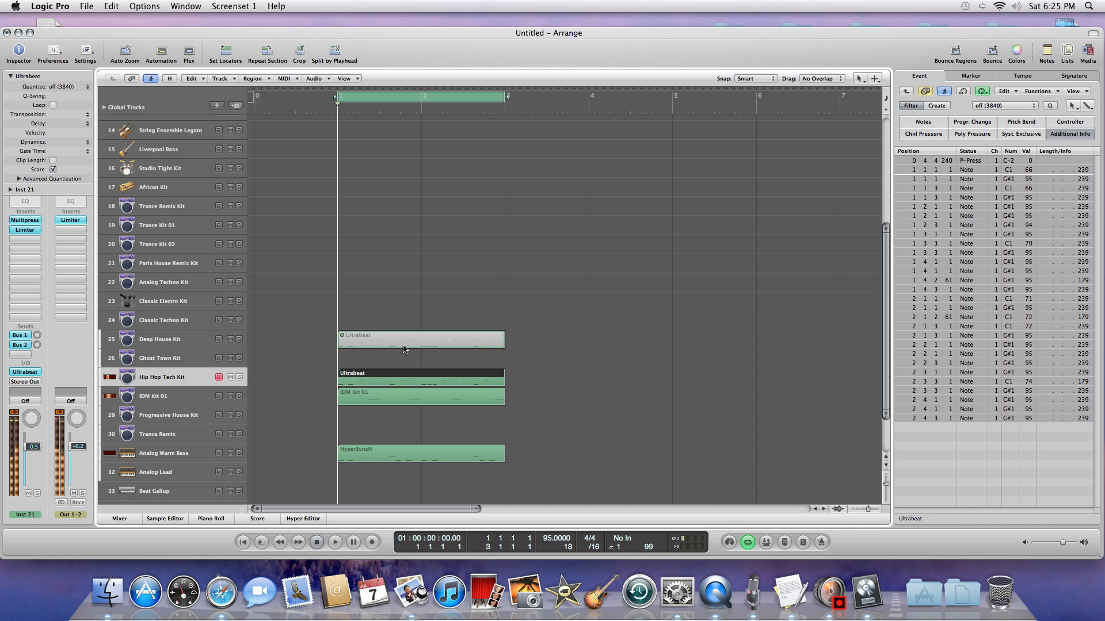
# Shift both Ultrabeat regions to start at 3 3 1 1 and reopen the Hip Hop Tech Kit's Ultrabeat.
pyautogui.moveTo(345, 377); pyautogui.dragTo(554, 357)
pyautogui.click(375, 340)
pyautogui.moveTo(378, 340); pyautogui.dragTo(587, 336)
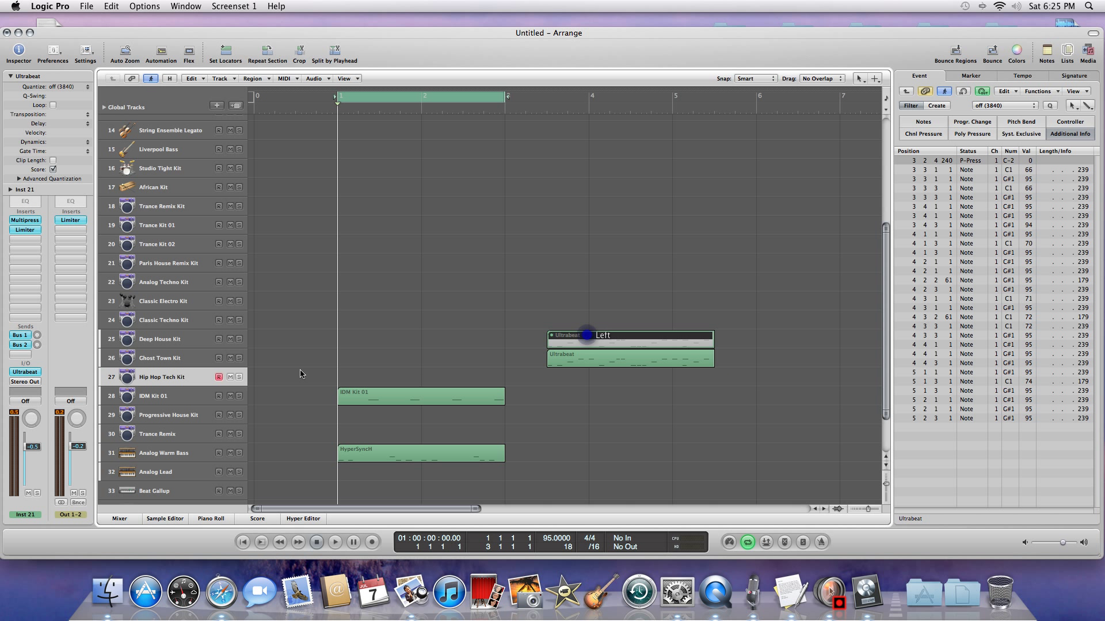
pyautogui.click(24, 377)
pyautogui.moveTo(713, 99); pyautogui.dragTo(533, 103)
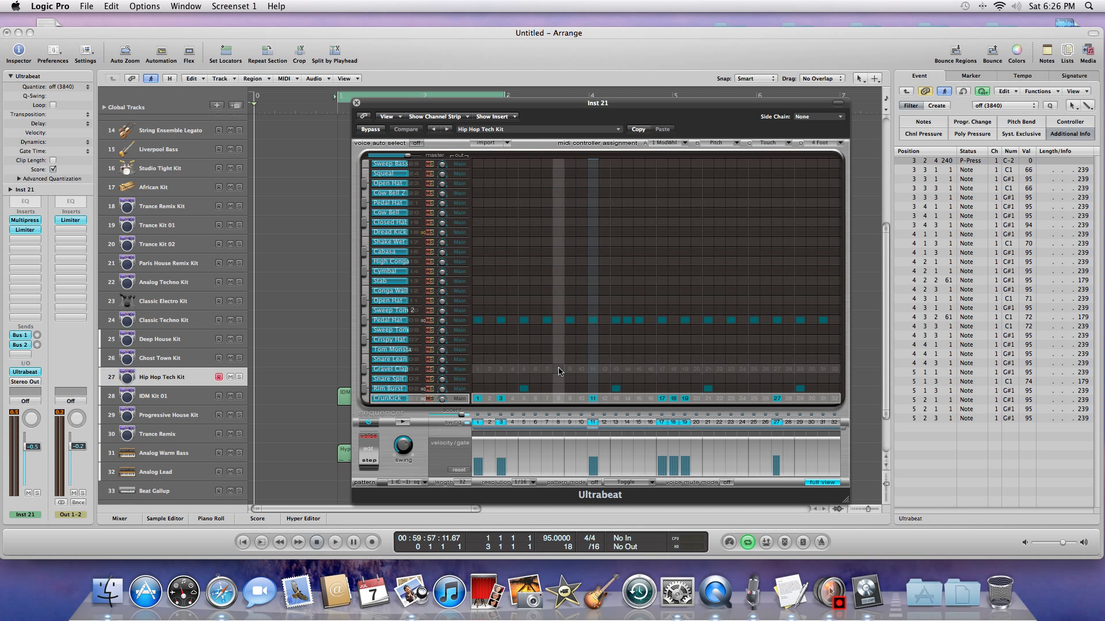
pyautogui.press('space')
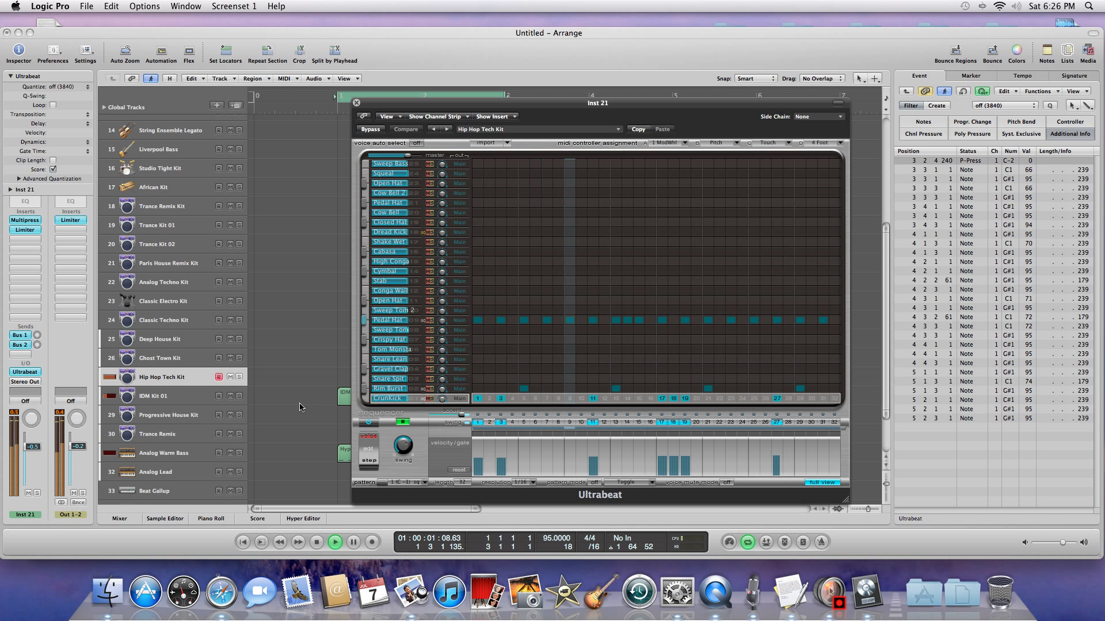
pyautogui.press('space')
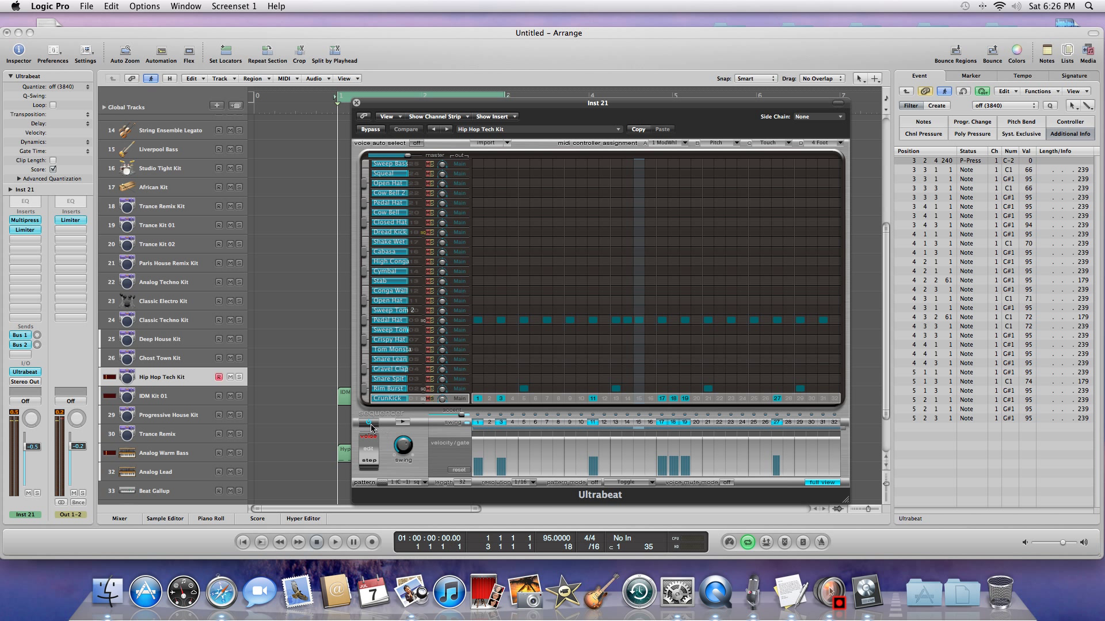
pyautogui.click(369, 424)
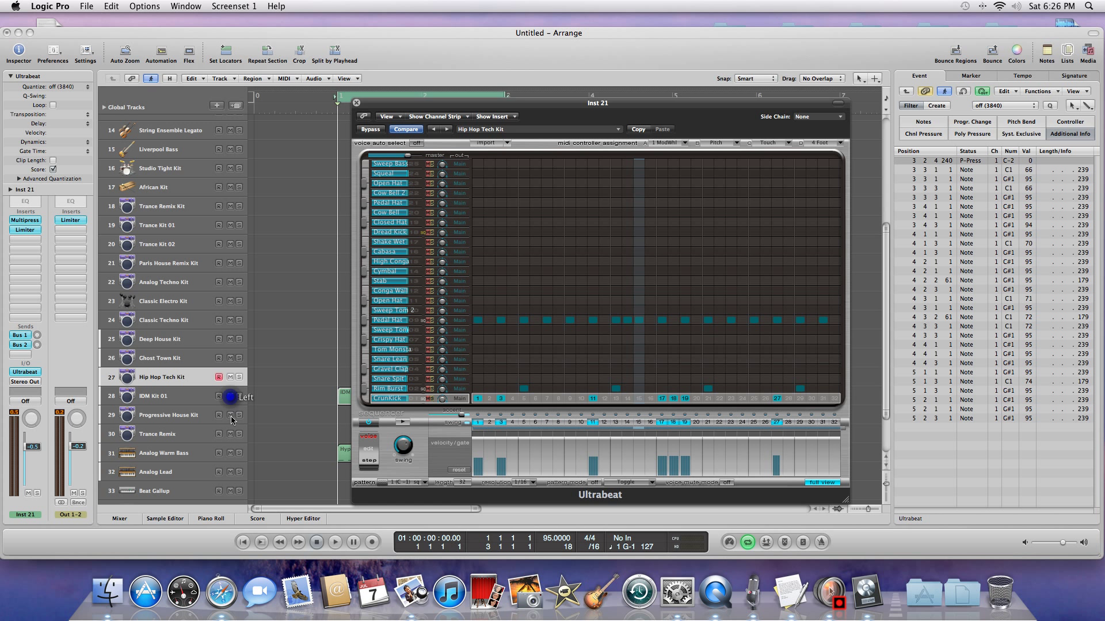
pyautogui.press('space')
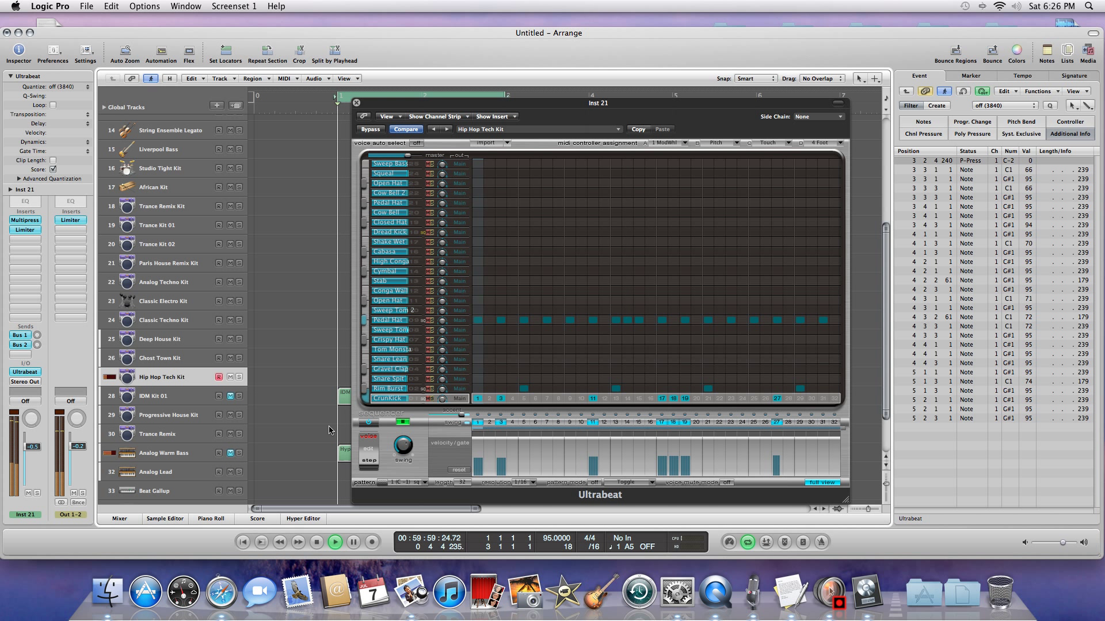
pyautogui.rightClick(572, 293)
pyautogui.rightClick(544, 282)
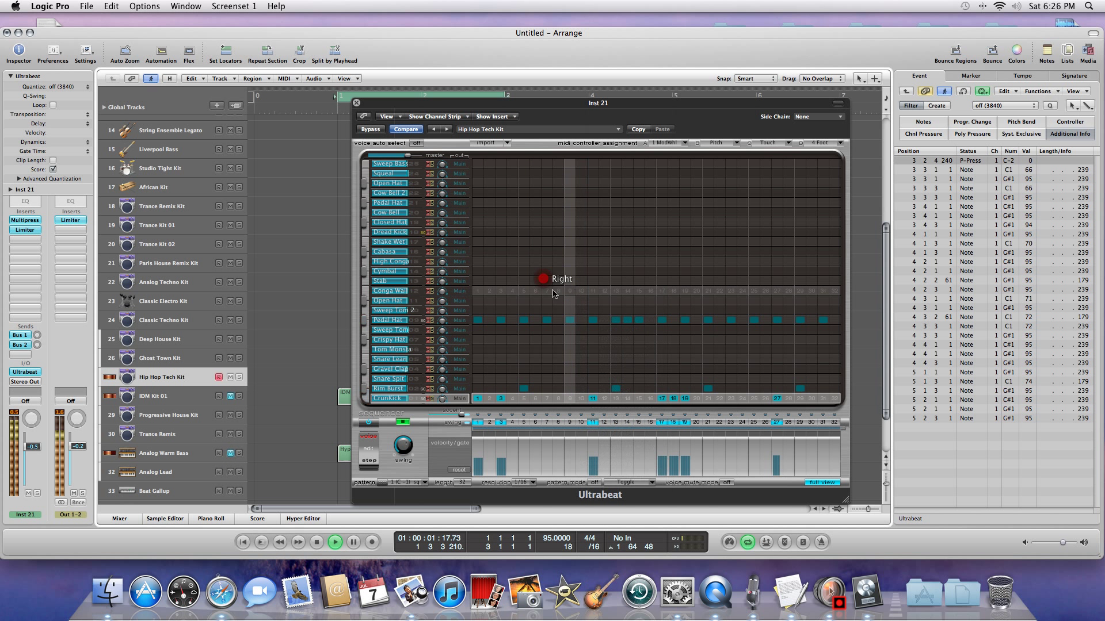
pyautogui.click(547, 292)
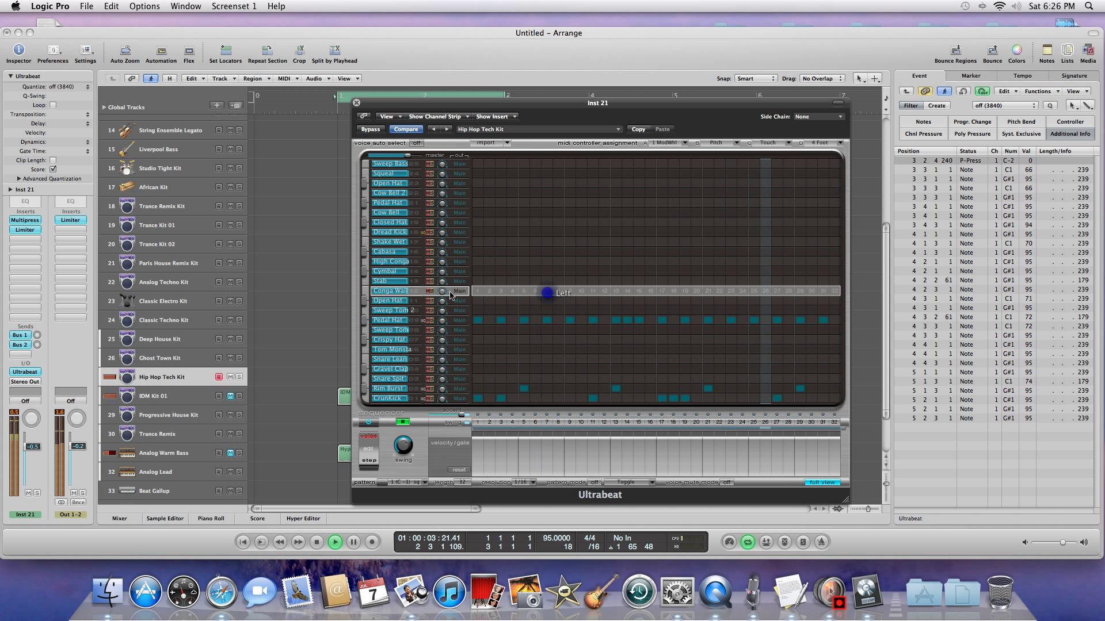
pyautogui.press('space')
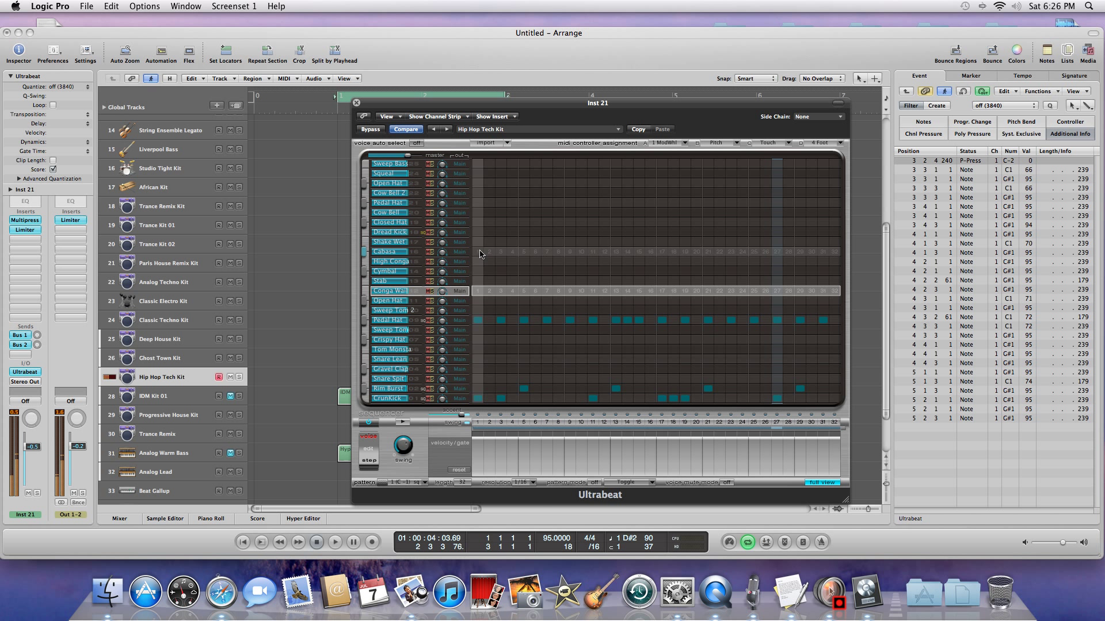
pyautogui.click(404, 263)
pyautogui.click(400, 245)
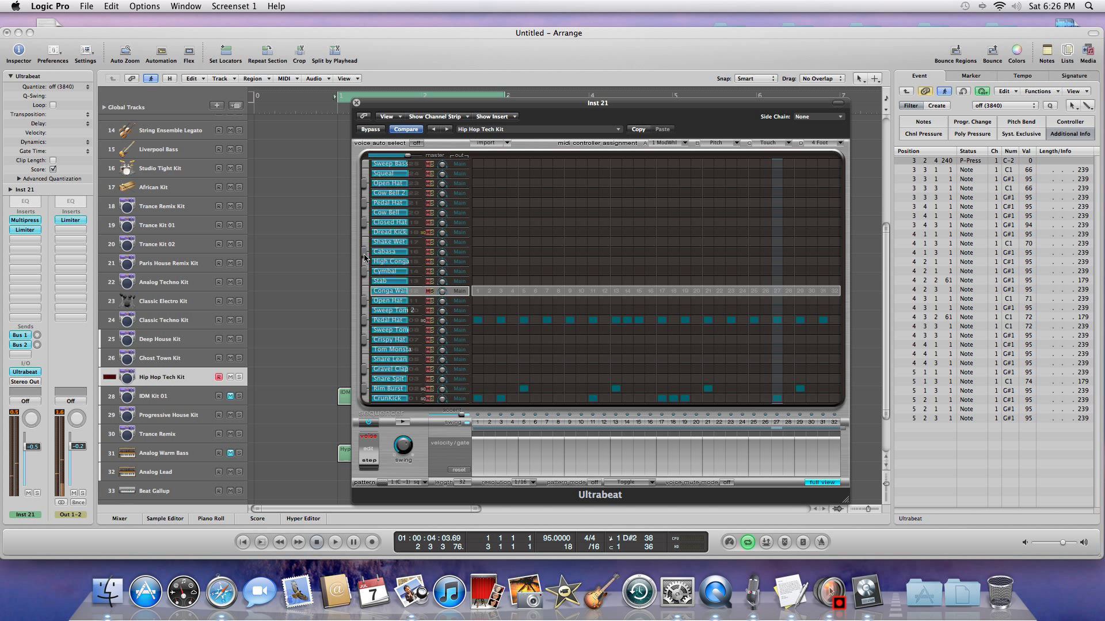
# Switch on Cabasa steps 1, 2 and 3 and preview the pattern.
pyautogui.click(478, 251)
pyautogui.click(489, 251)
pyautogui.click(500, 253)
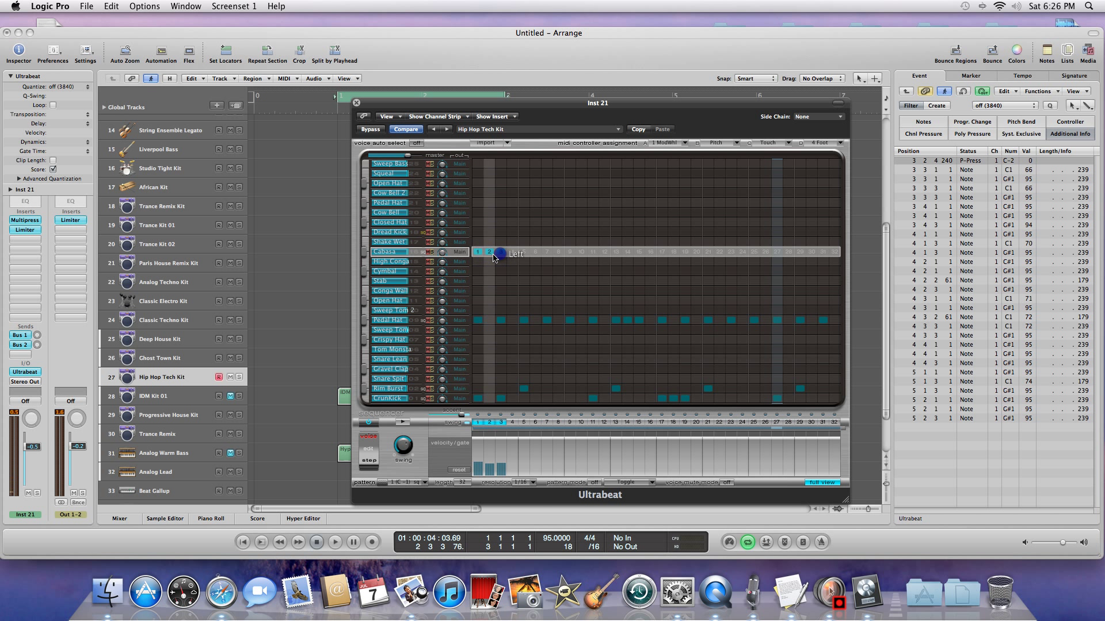
pyautogui.press('space')
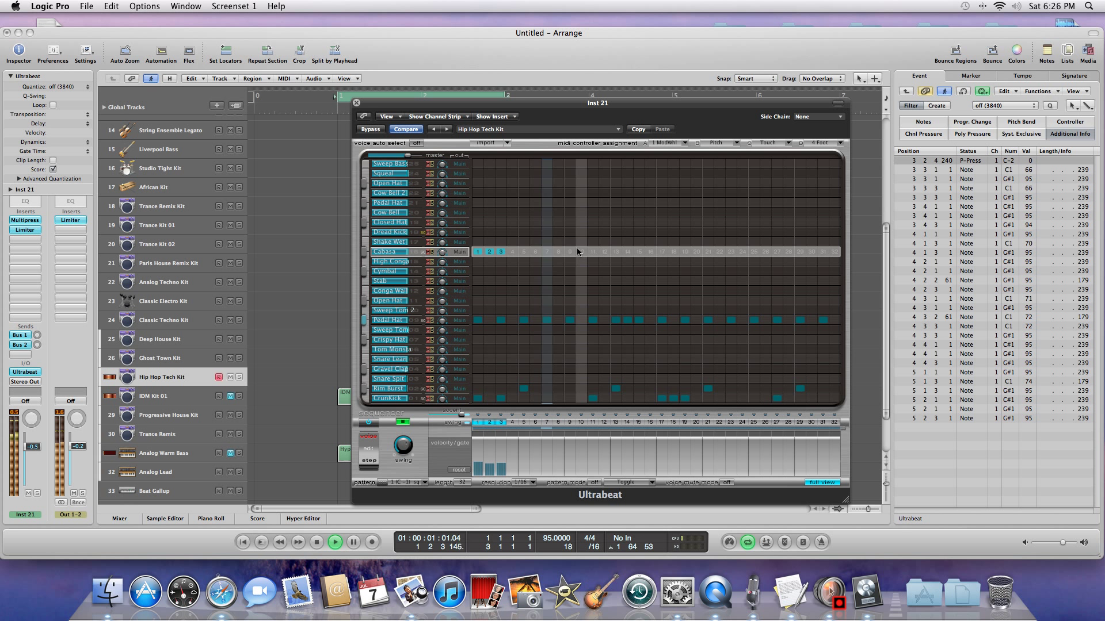
pyautogui.press('space')
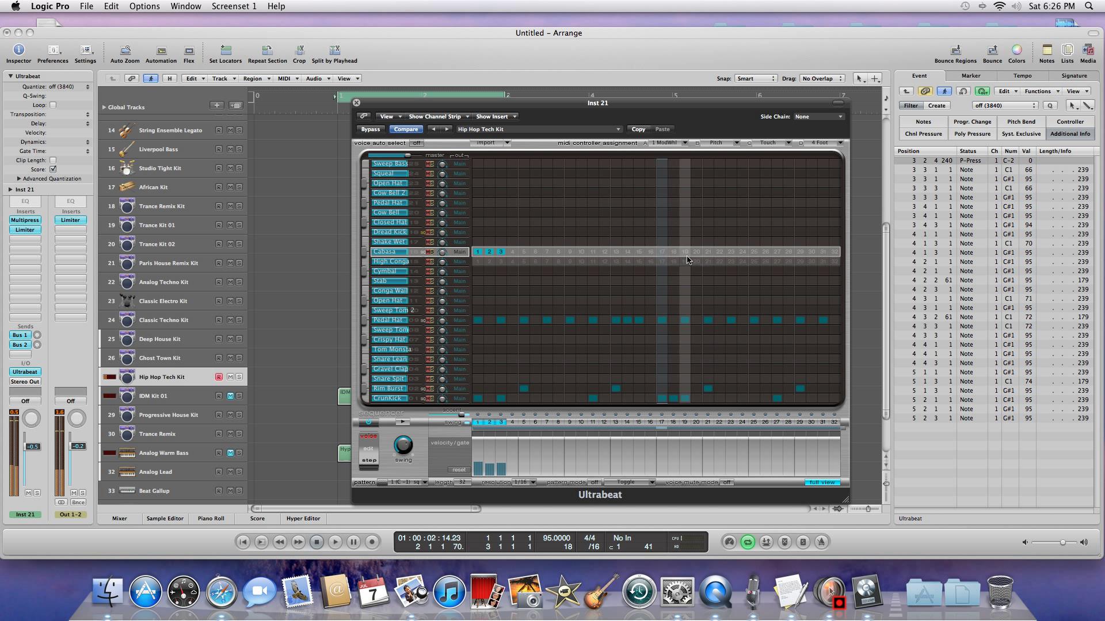
# Add a later Cabasa fill, settling it on steps 14–16, and play to check it.
pyautogui.moveTo(666, 253); pyautogui.dragTo(687, 253)
pyautogui.press('space')
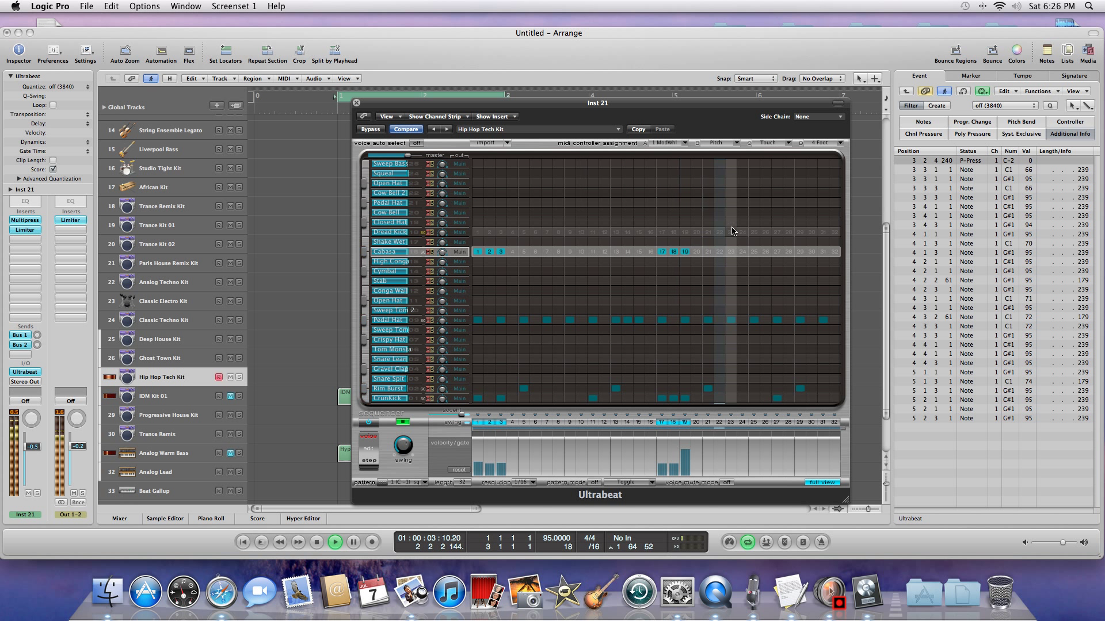
pyautogui.press('space')
pyautogui.moveTo(627, 253); pyautogui.dragTo(685, 252)
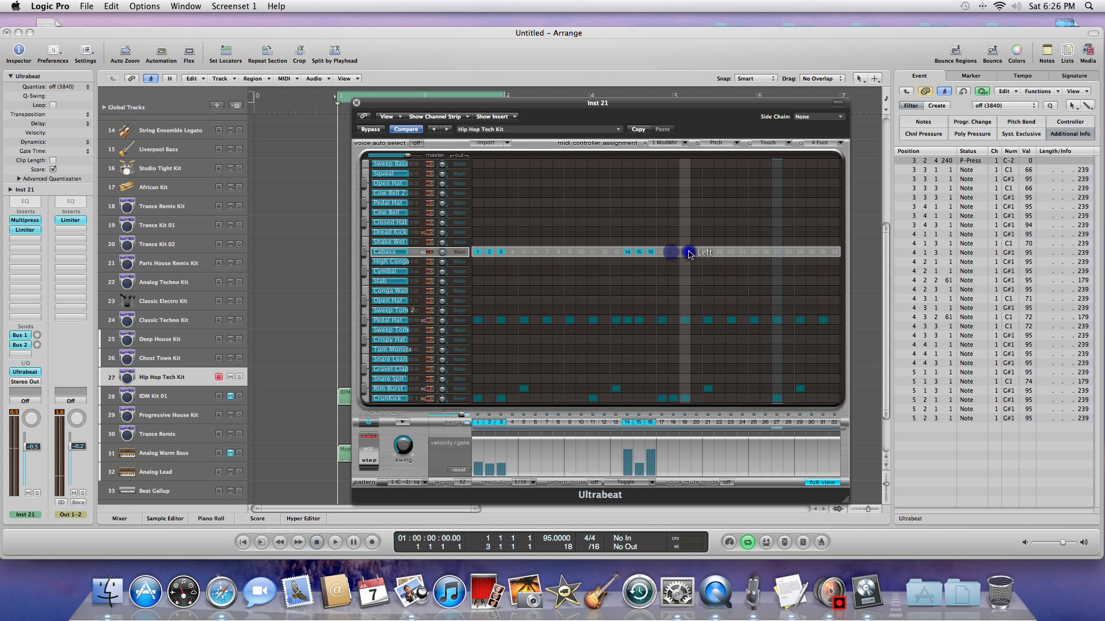
pyautogui.press('space')
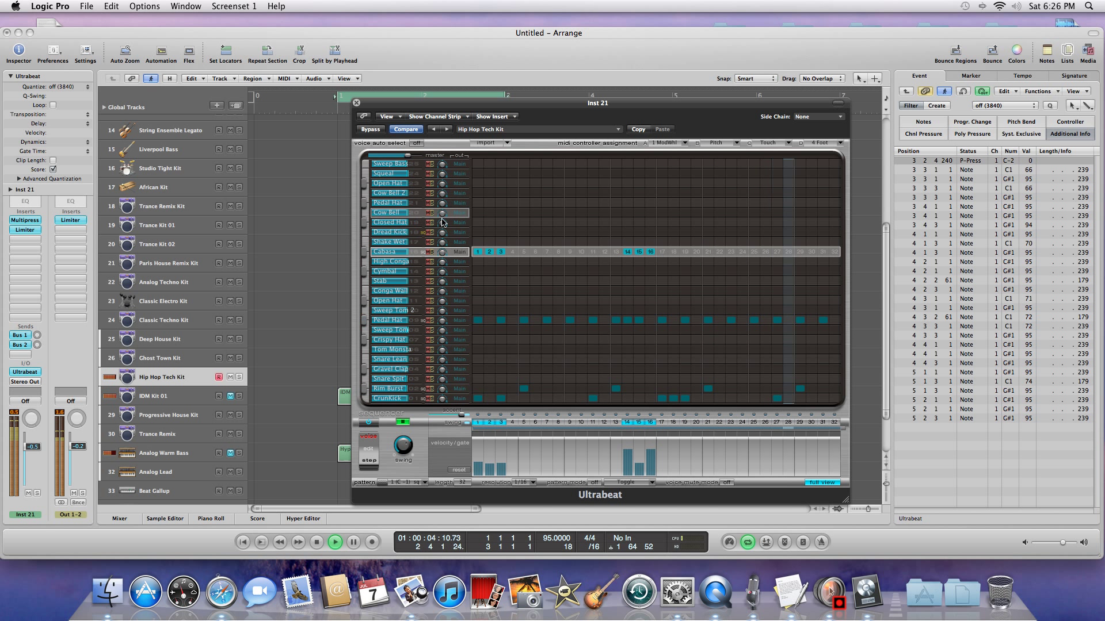
pyautogui.click(365, 226)
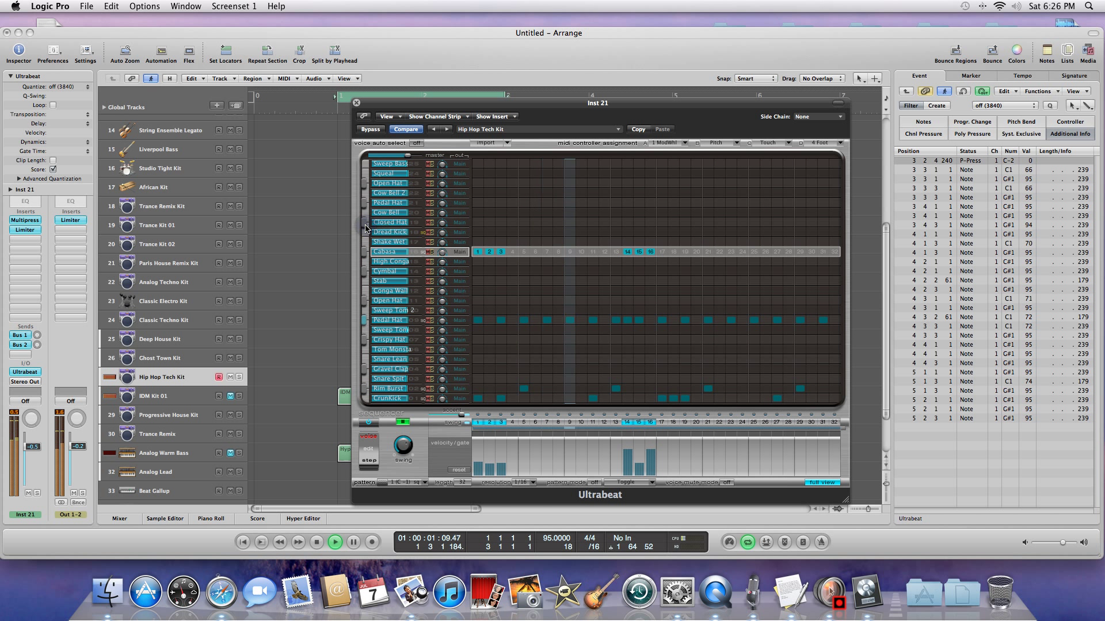
pyautogui.click(364, 206)
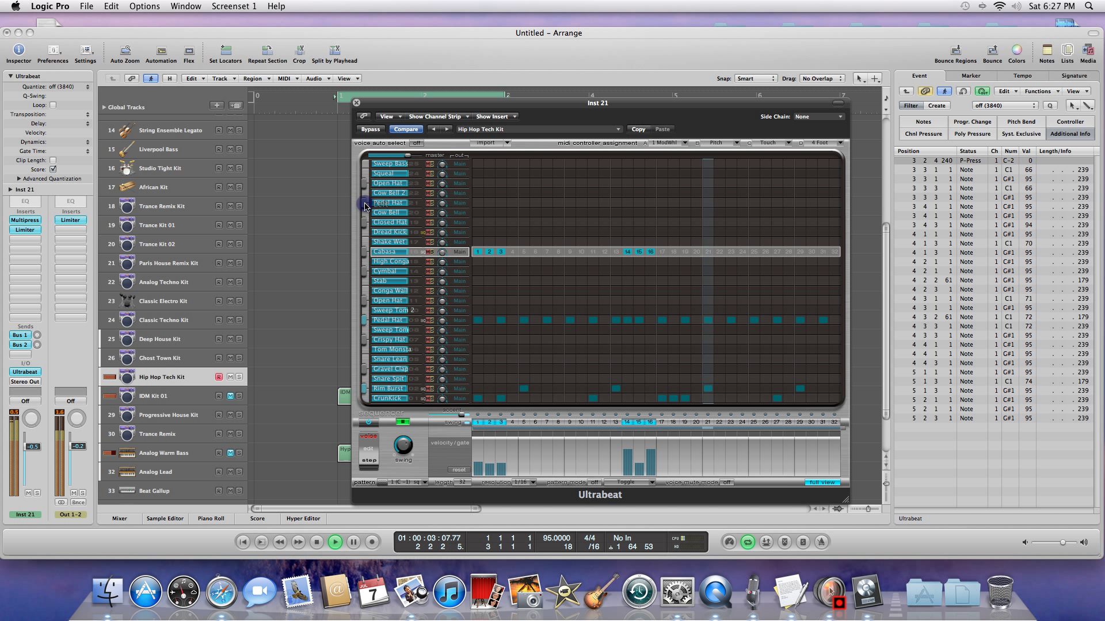
pyautogui.click(365, 195)
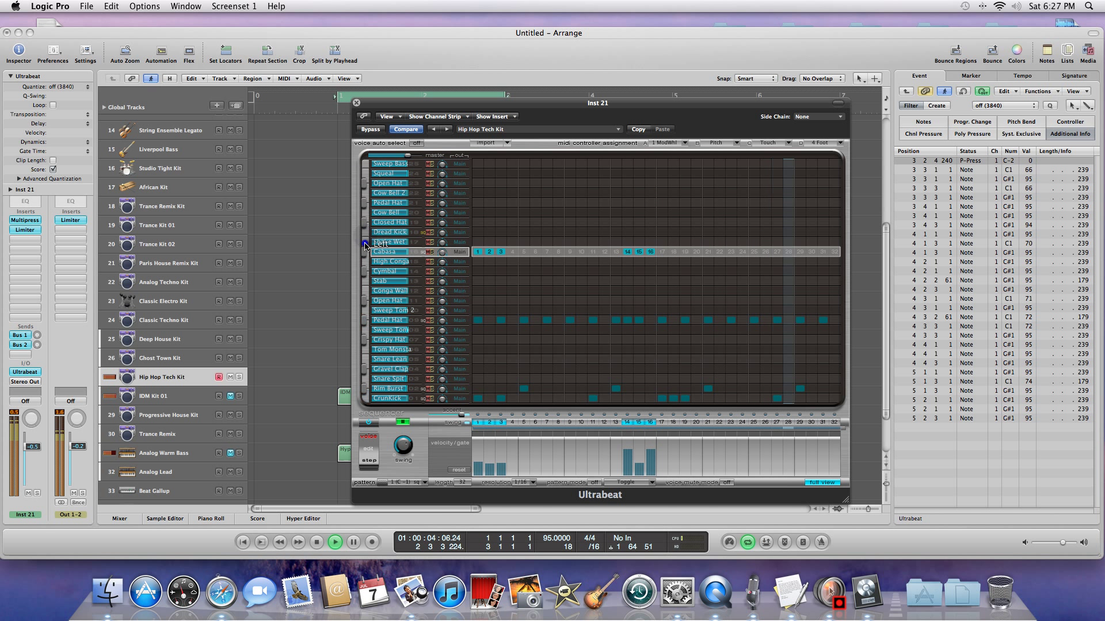
pyautogui.click(366, 260)
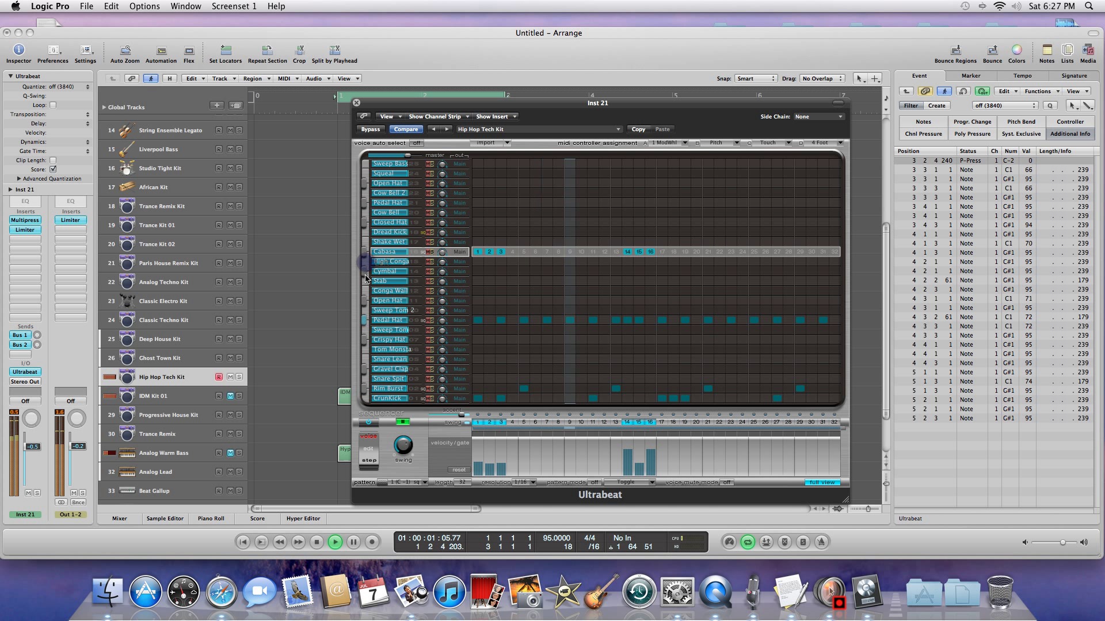
pyautogui.click(364, 281)
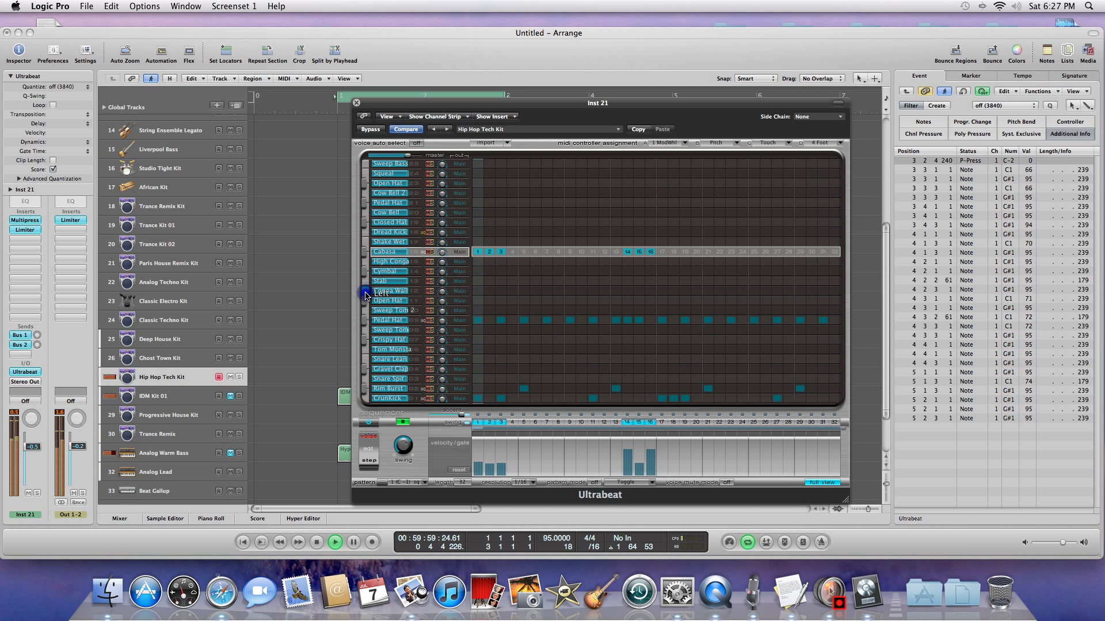
pyautogui.click(365, 309)
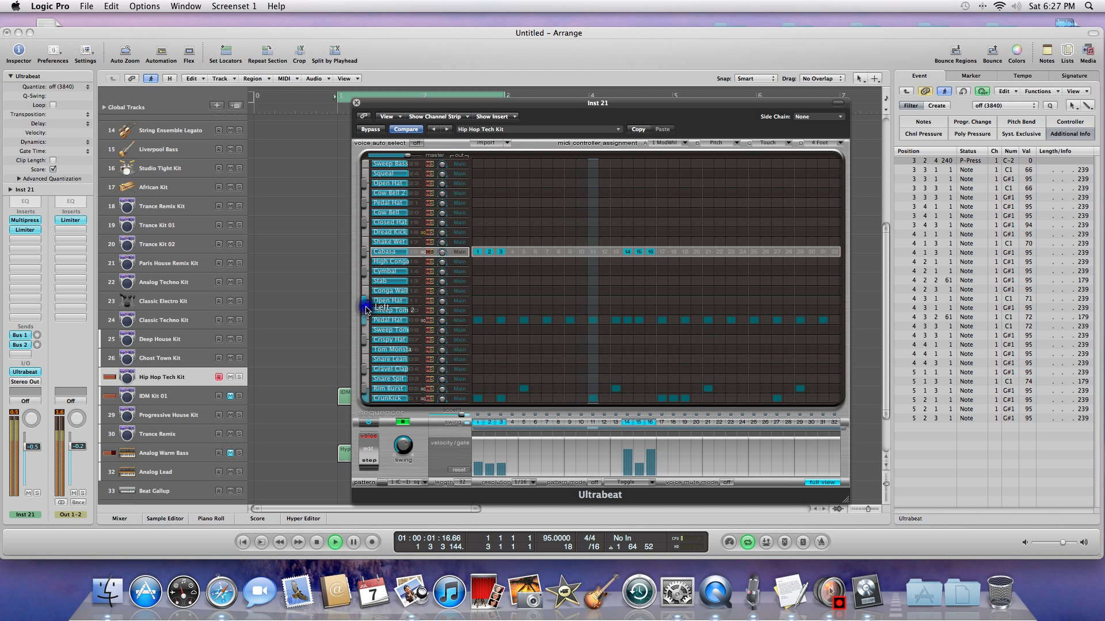
pyautogui.click(366, 338)
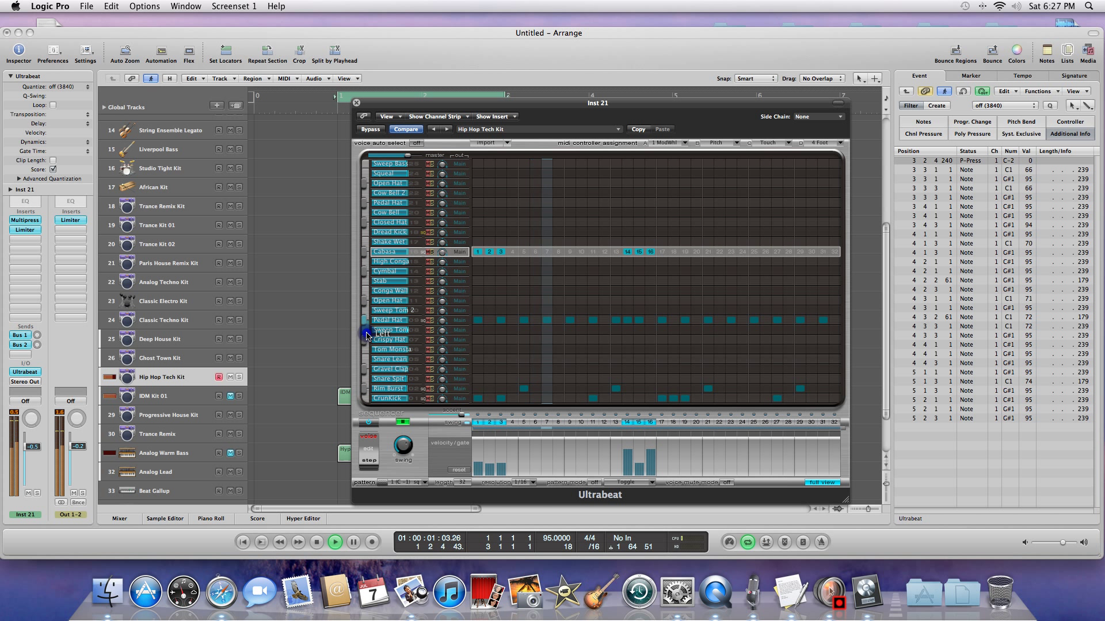
pyautogui.click(367, 350)
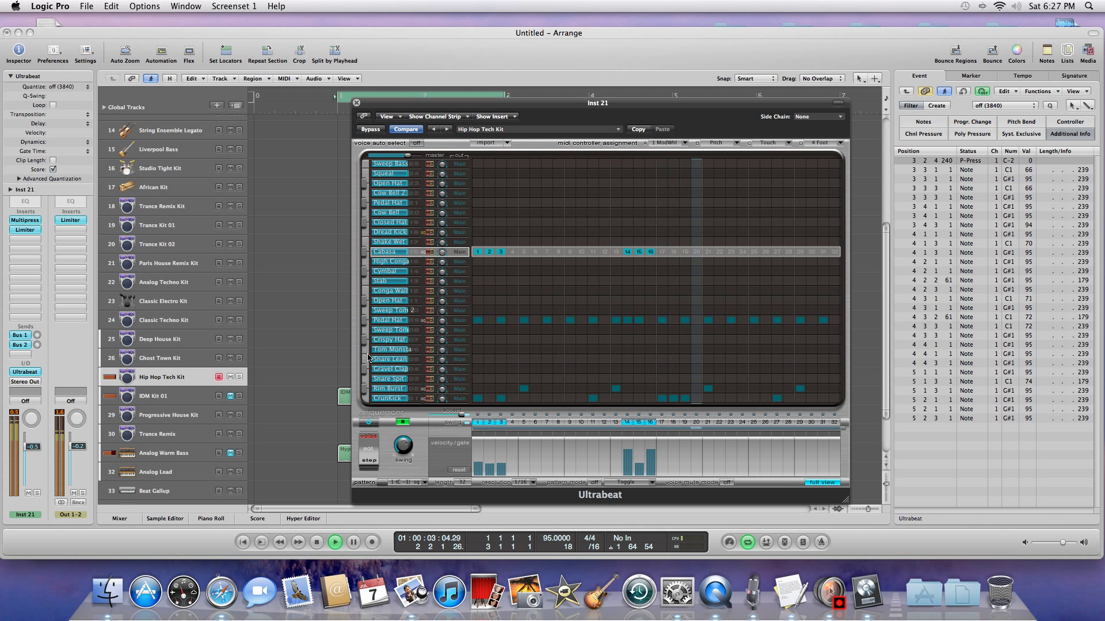
# Stop playback so the finished Hip Hop Tech Kit pattern returns to the start.
pyautogui.press('space')
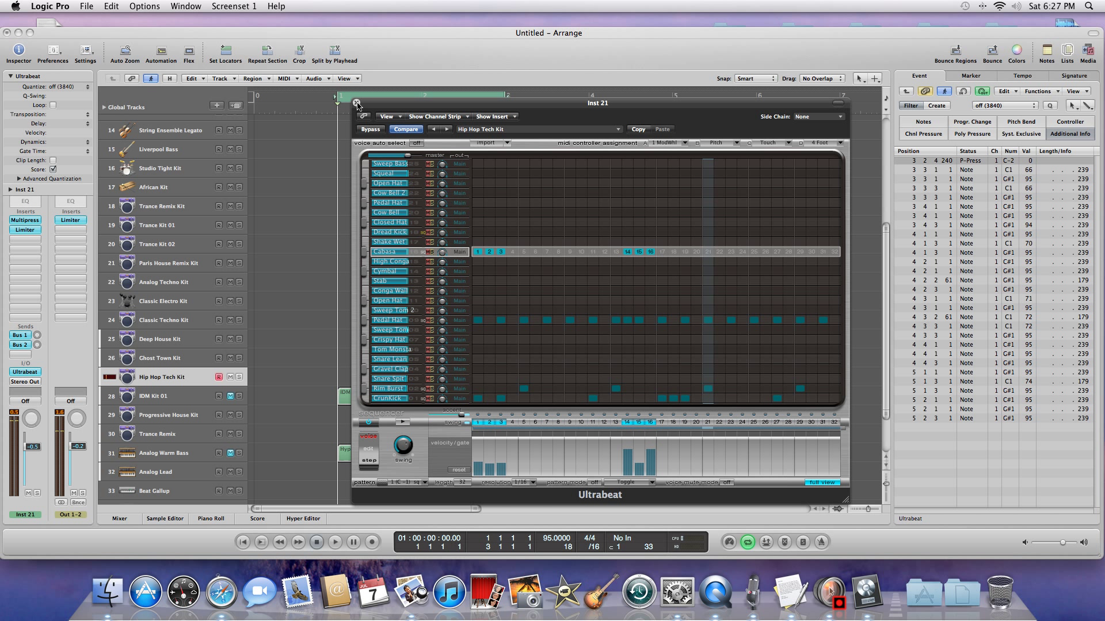